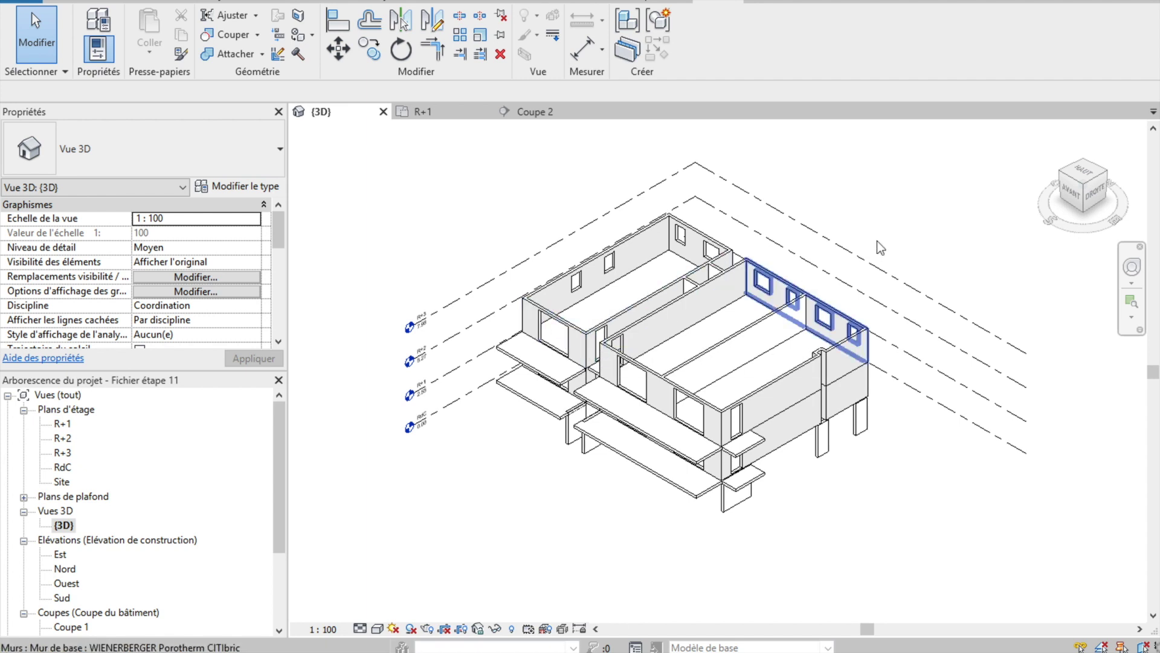
Step: Orient the 3D view to face the front (AVANT) side of the building
click(1073, 195)
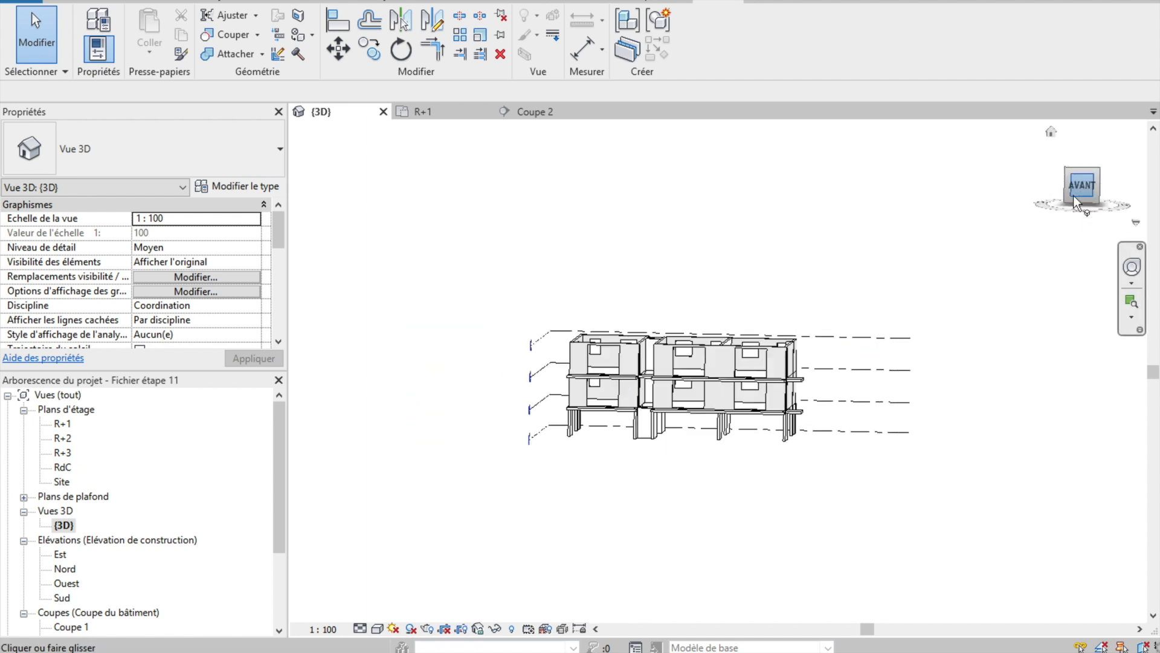
scroll(617, 361, up, 4)
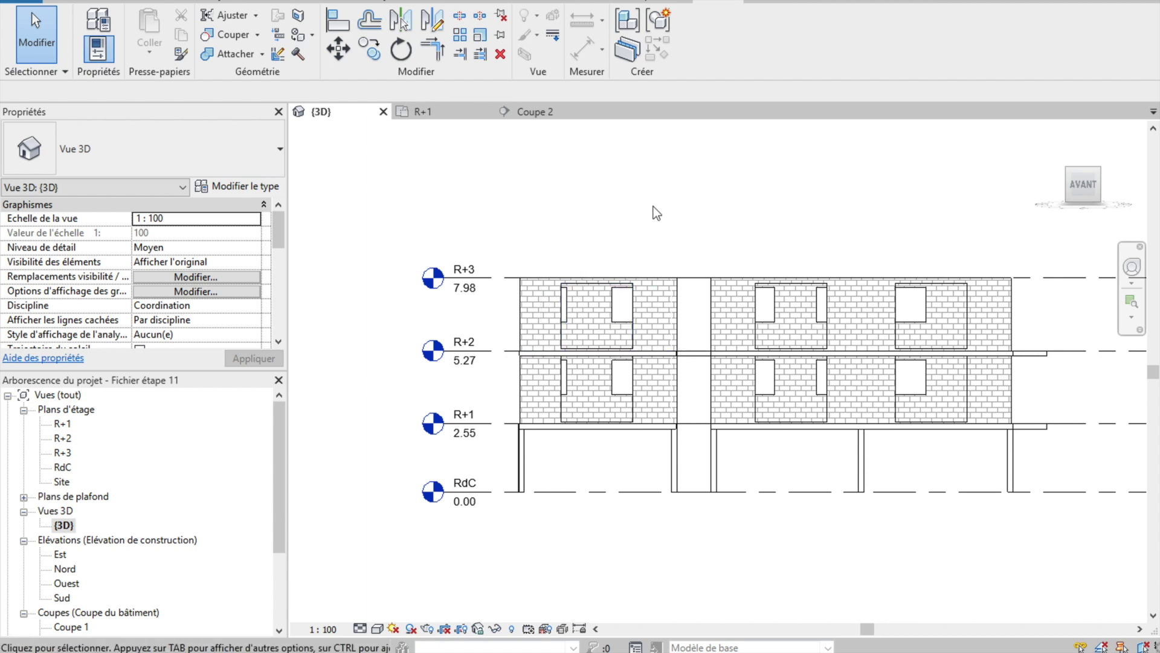
scroll(656, 212, down, 3)
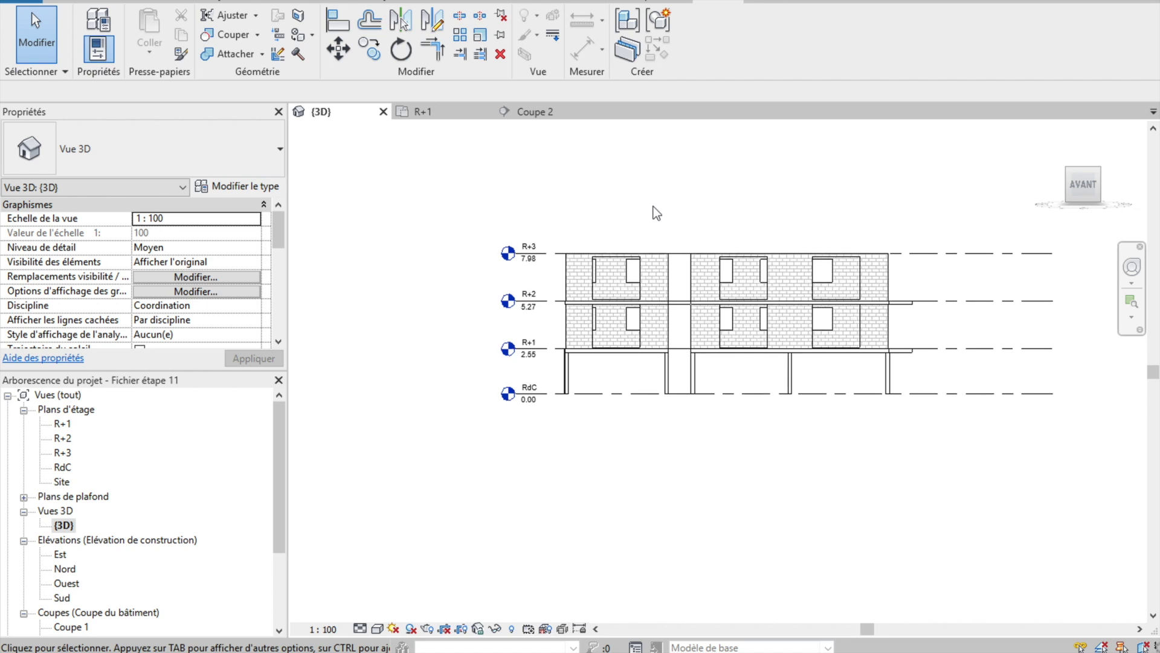
Step: Make the imported category OZ [Bâtiment D] - Feuille - D-05 visible in the 3D view's visibility/graphics overrides
key(v)
key(v)
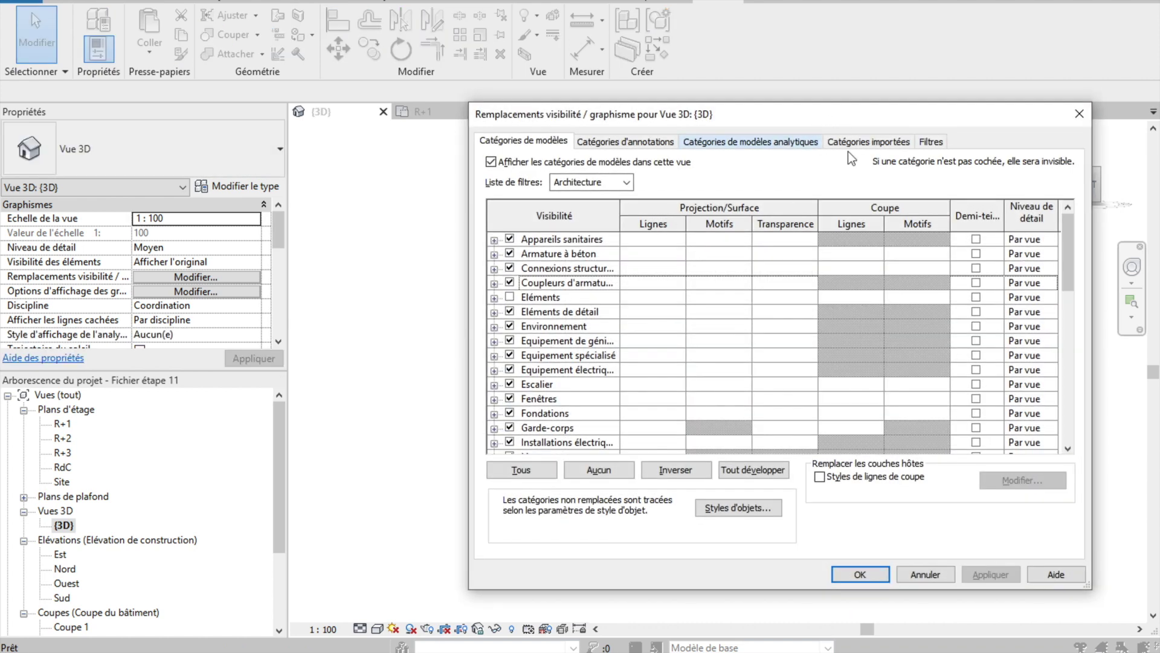
click(864, 142)
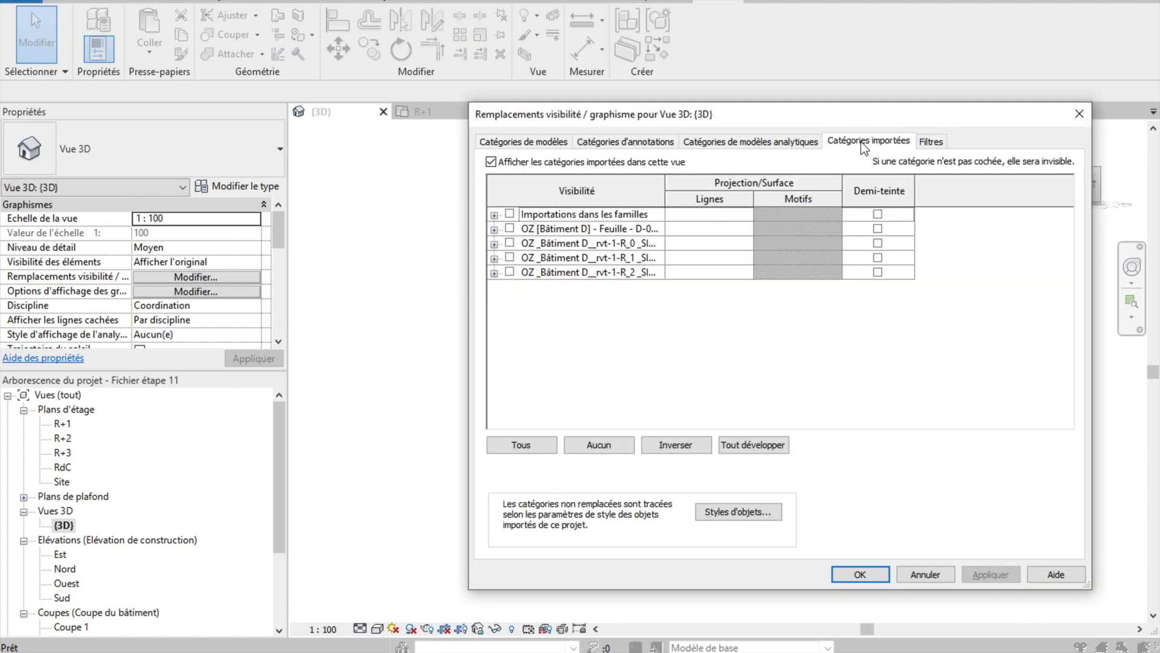
click(510, 228)
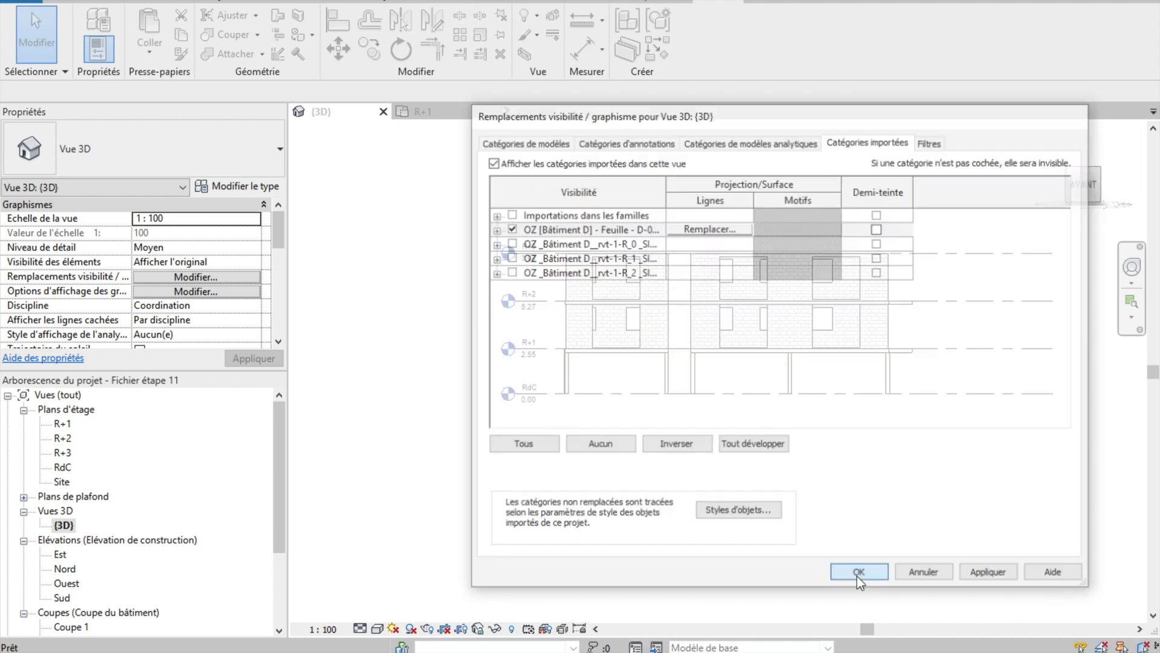
click(859, 575)
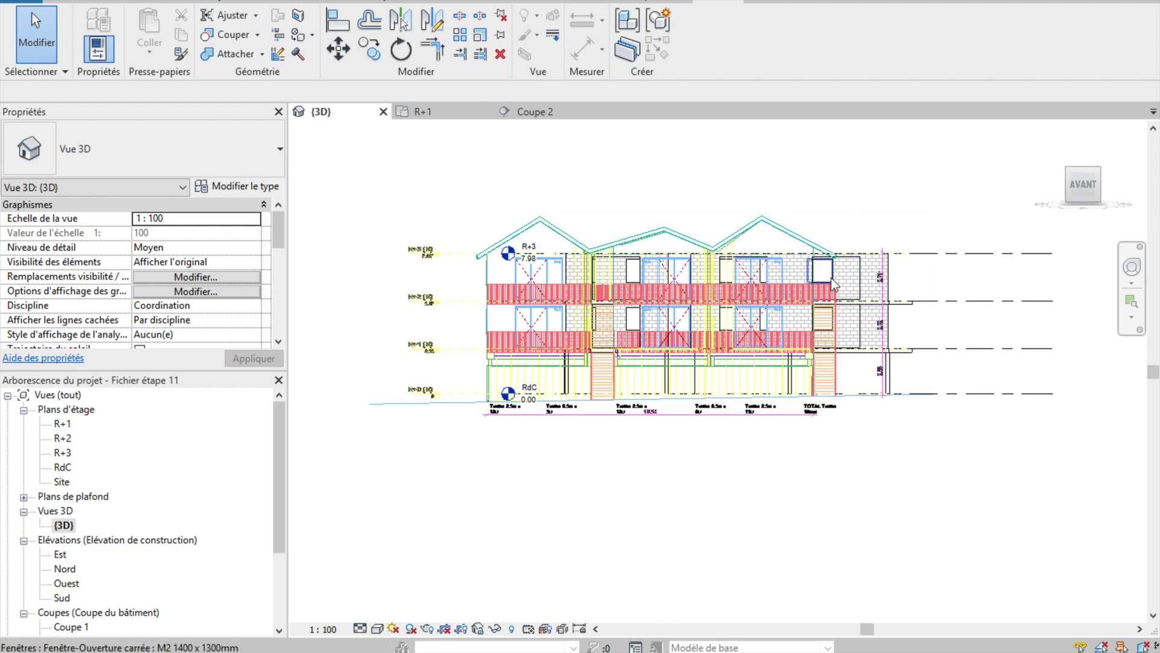
scroll(743, 242, up, 2)
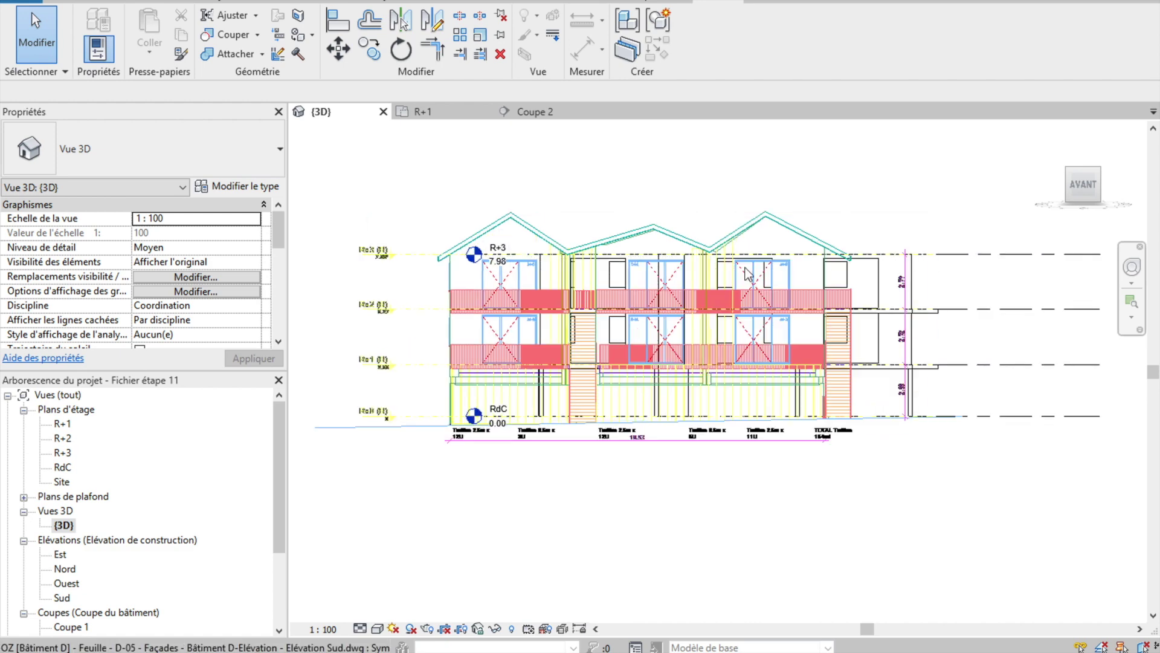
scroll(739, 250, up, 2)
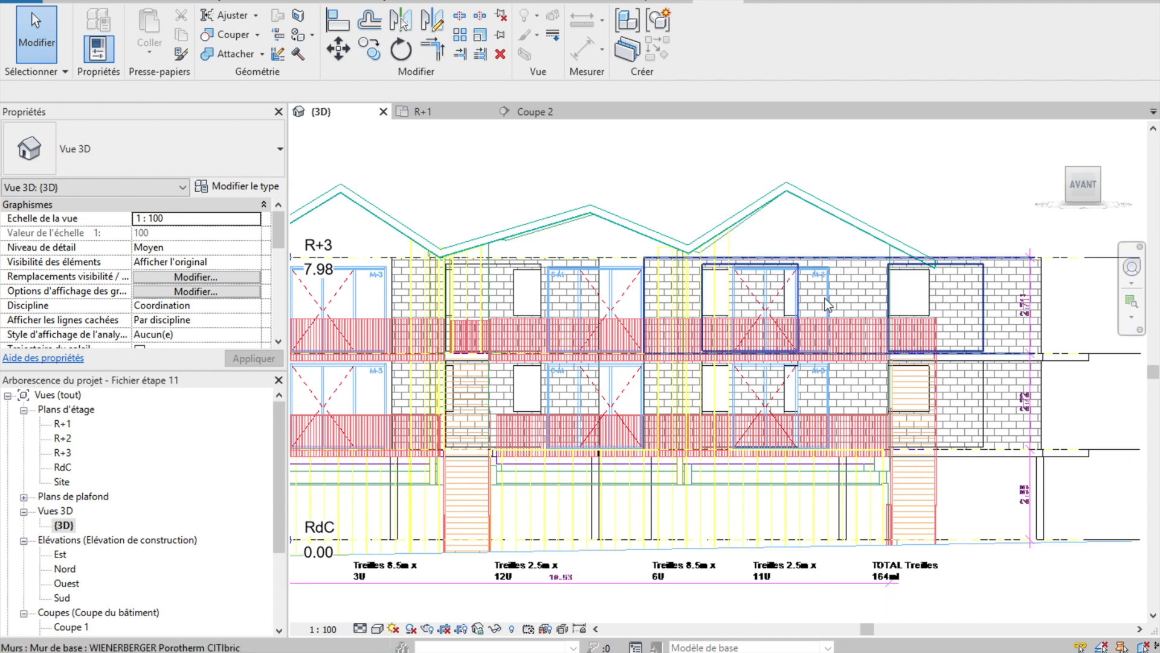
scroll(828, 302, up, 3)
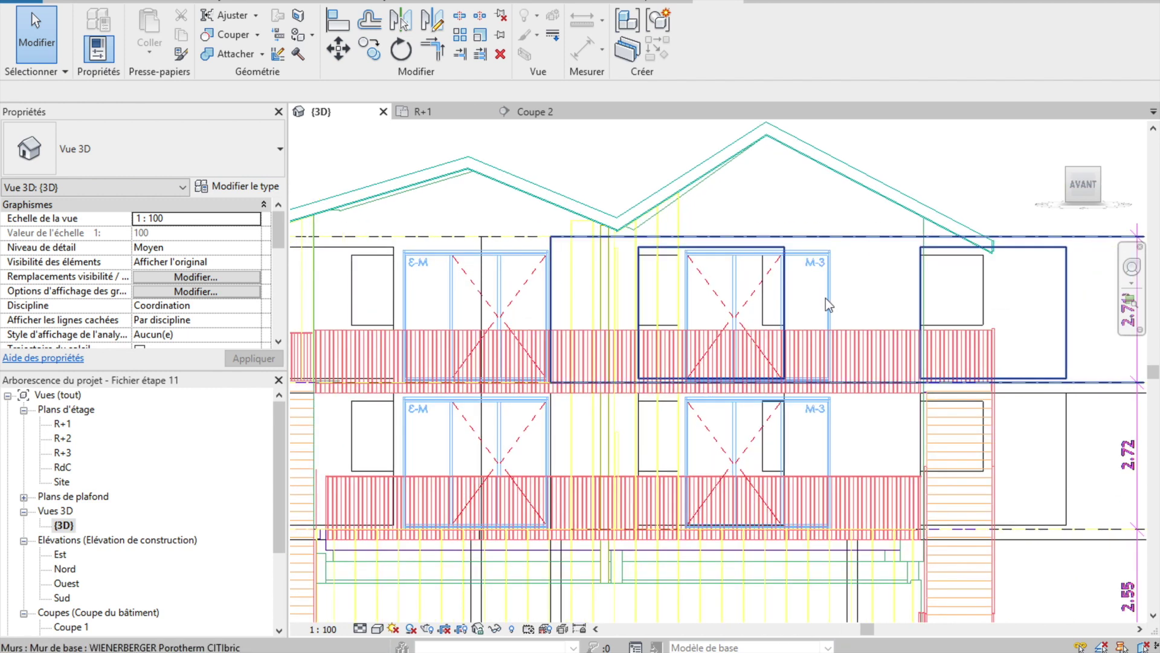
scroll(822, 299, up, 2)
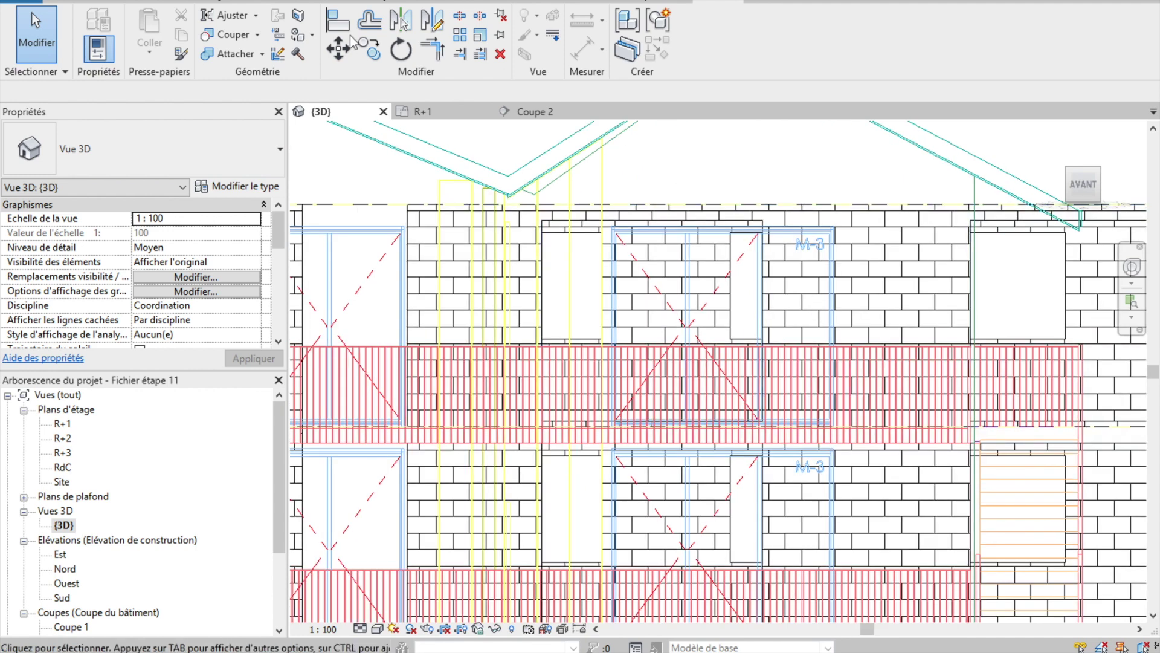
click(338, 21)
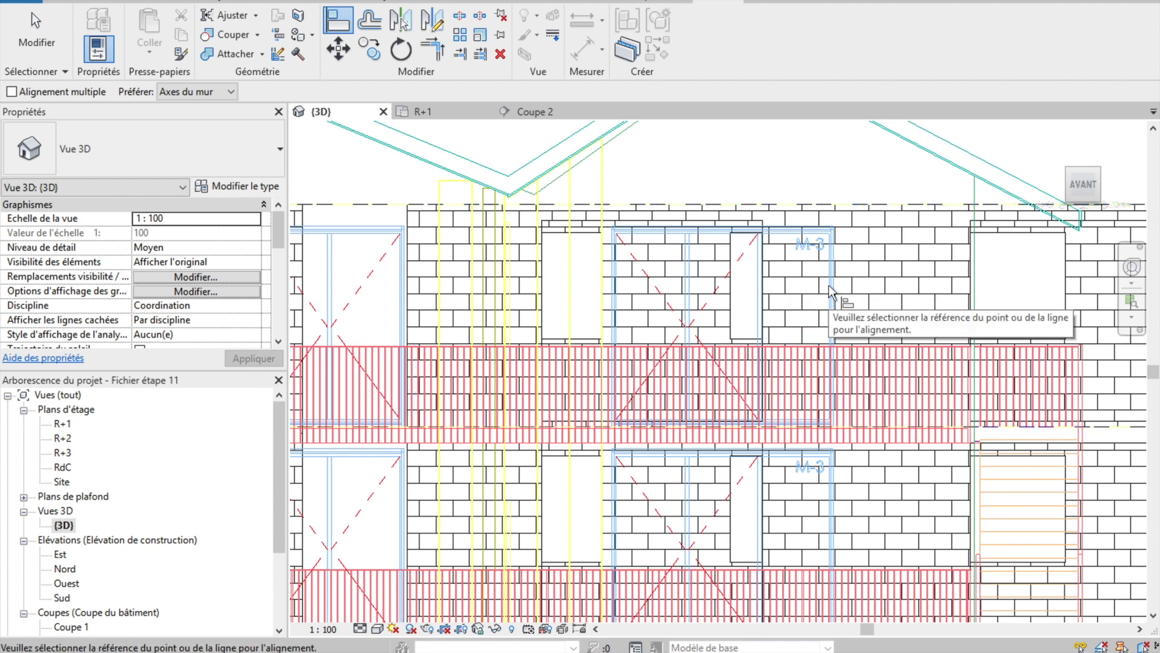
scroll(761, 291, down, 3)
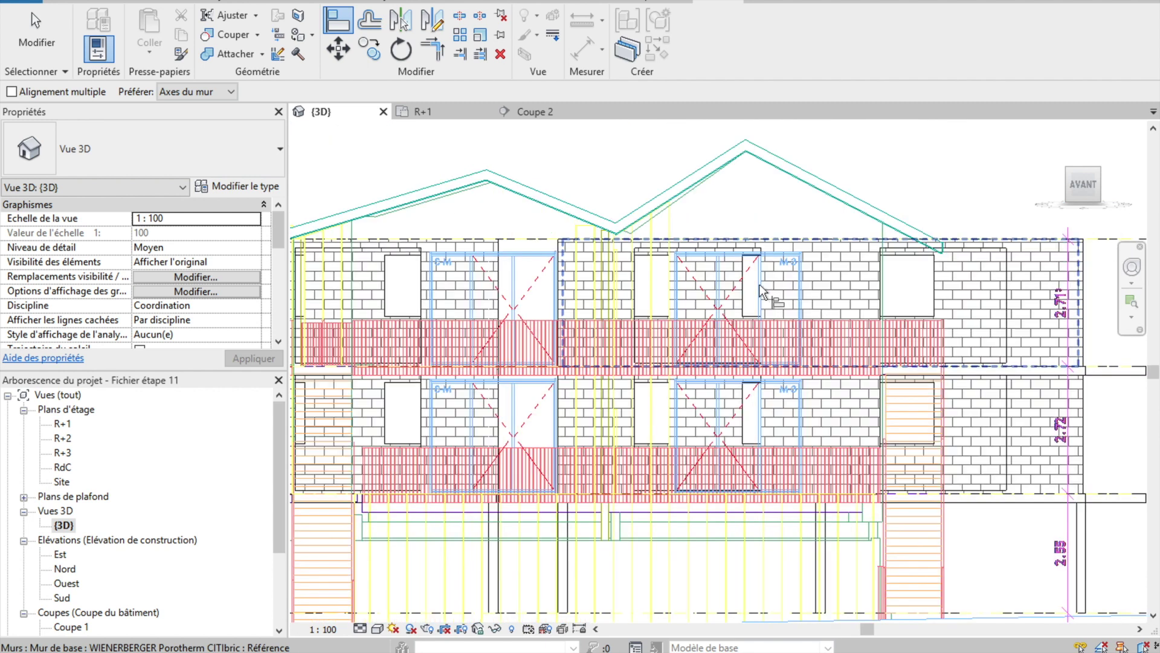
scroll(762, 291, down, 2)
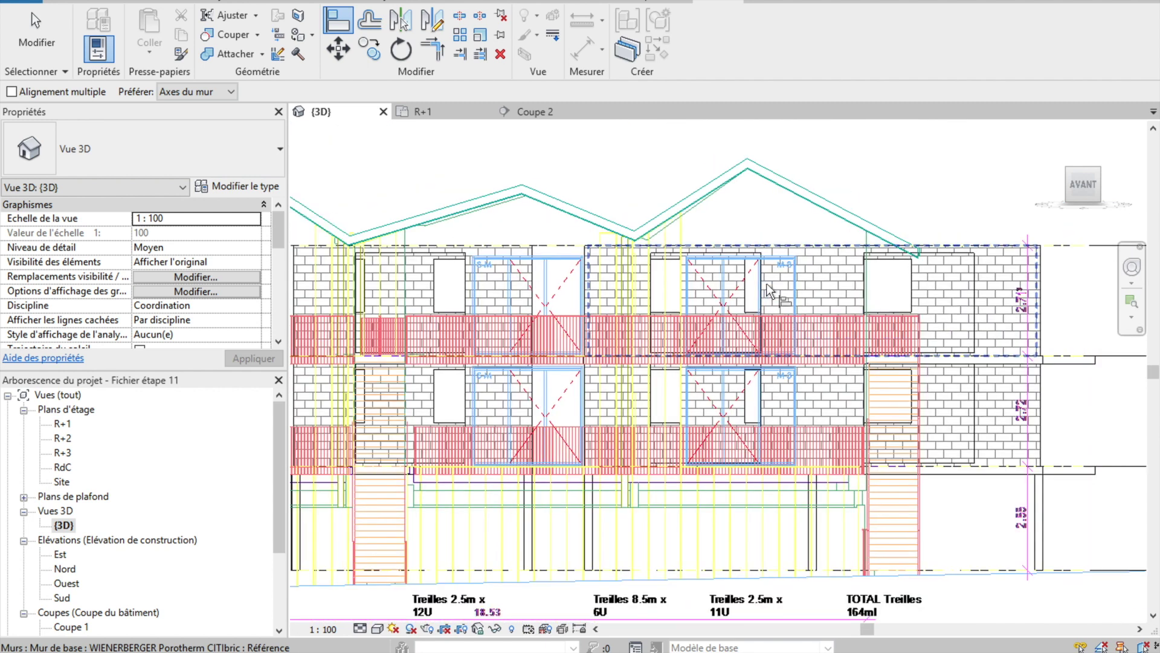
scroll(766, 290, up, 5)
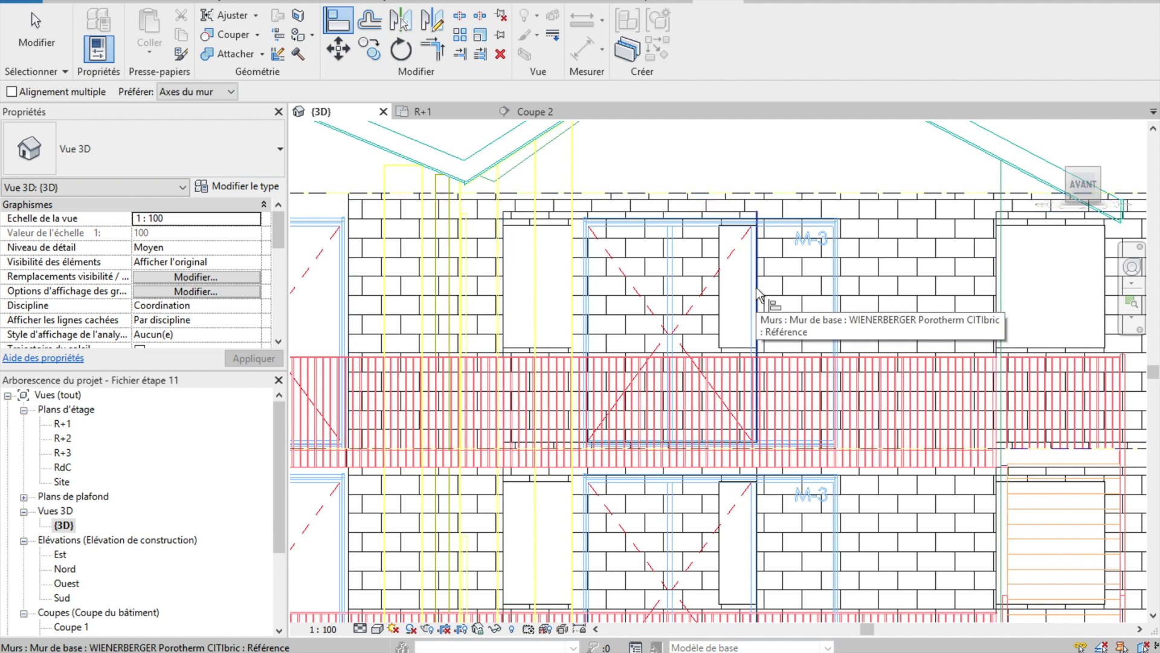
click(758, 295)
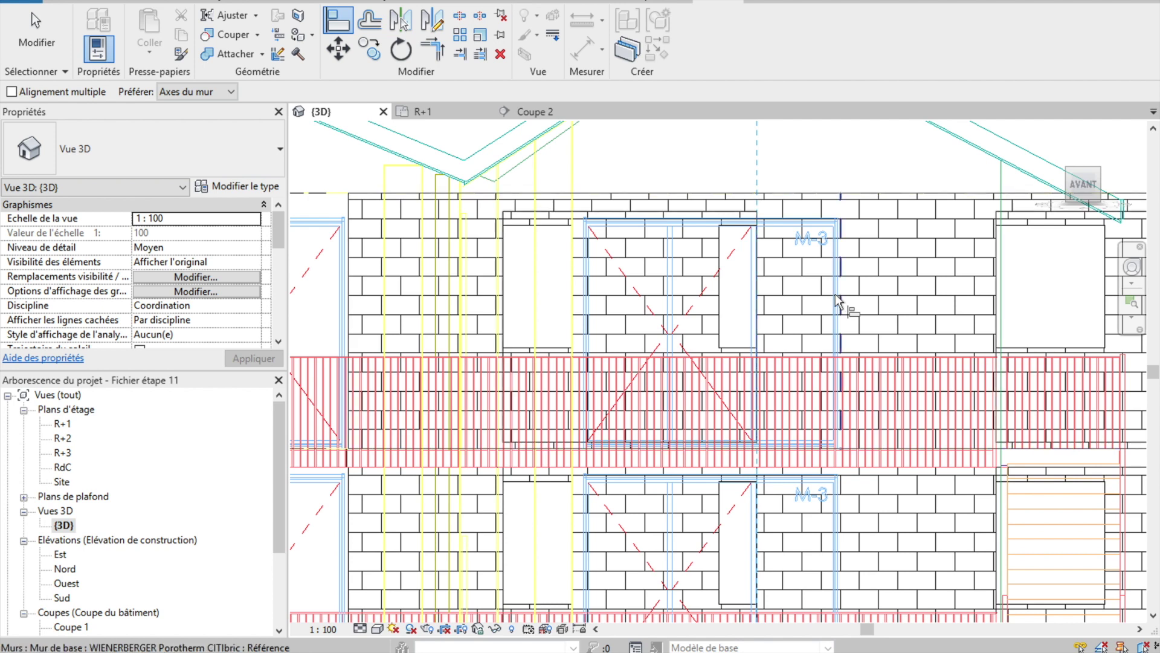
scroll(834, 296, down, 5)
key(Escape)
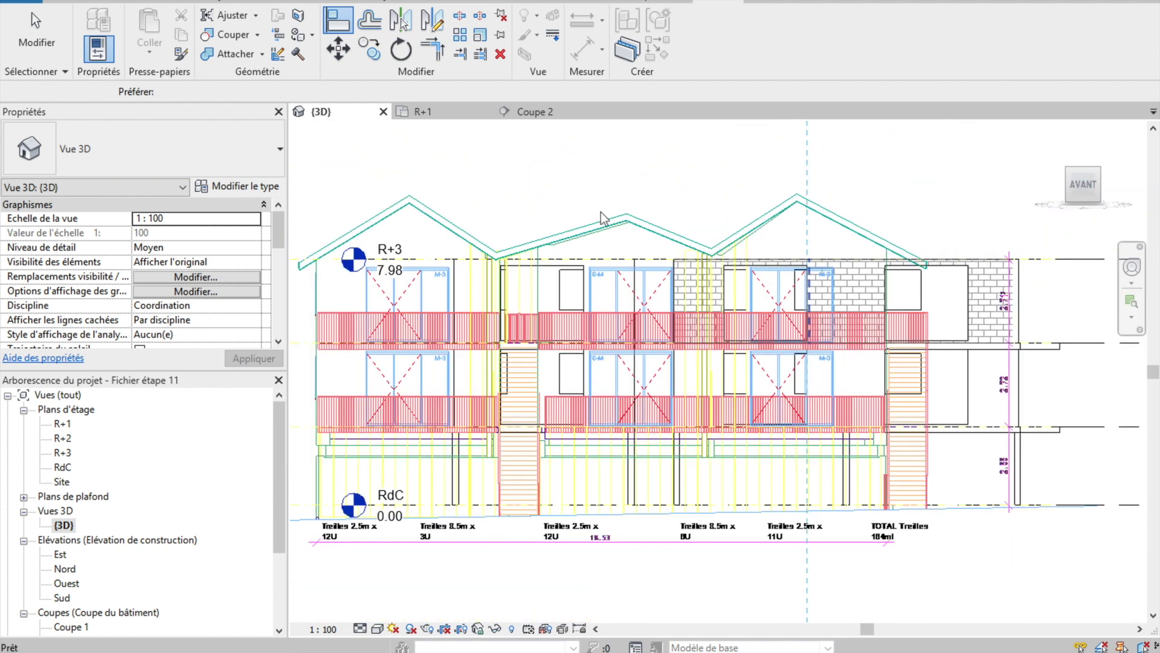
scroll(481, 187, down, 4)
key(Escape)
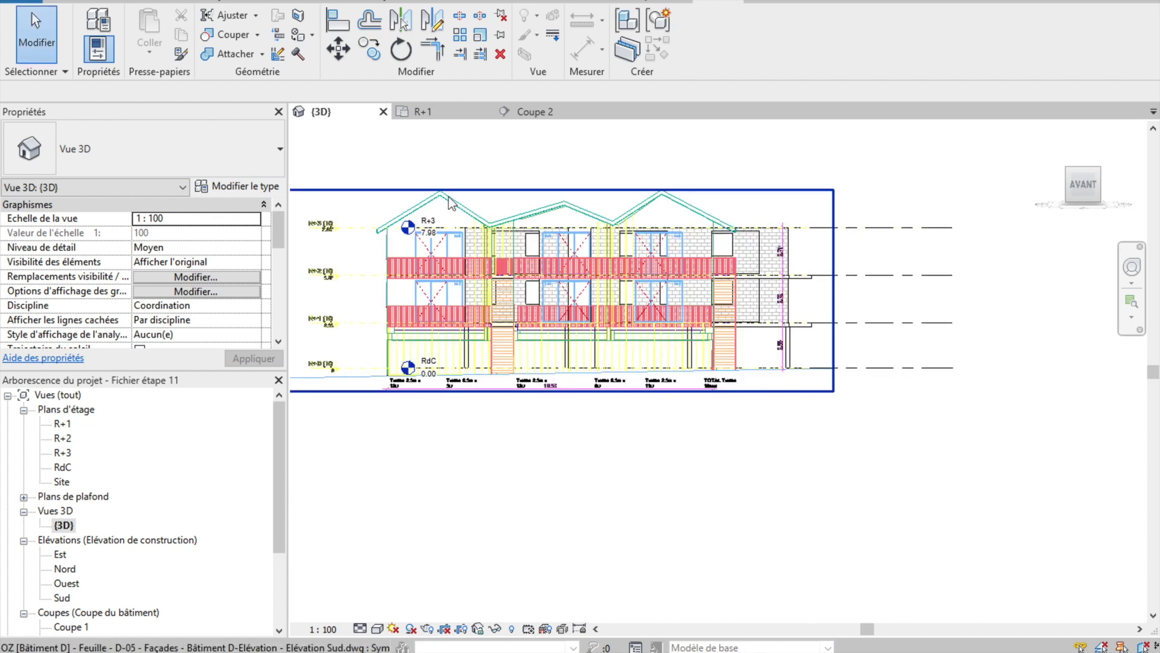
Step: Select the imported south elevation drawing (Elévation Sud.dwg) and unpin it to allow movement
click(450, 203)
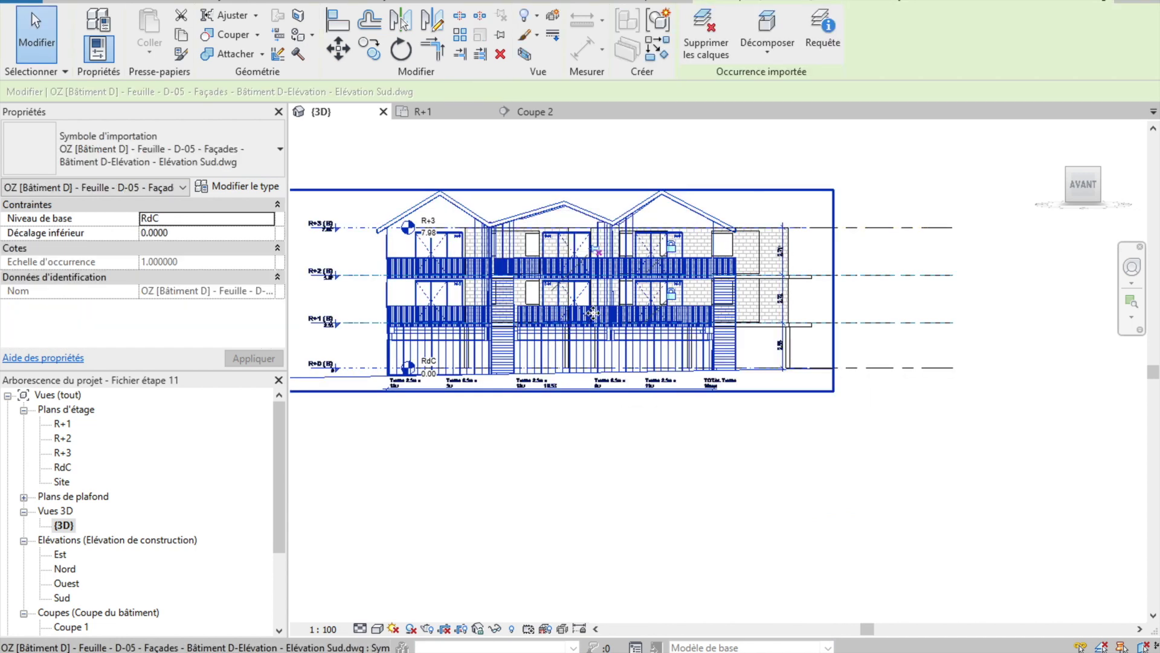
scroll(592, 311, up, 3)
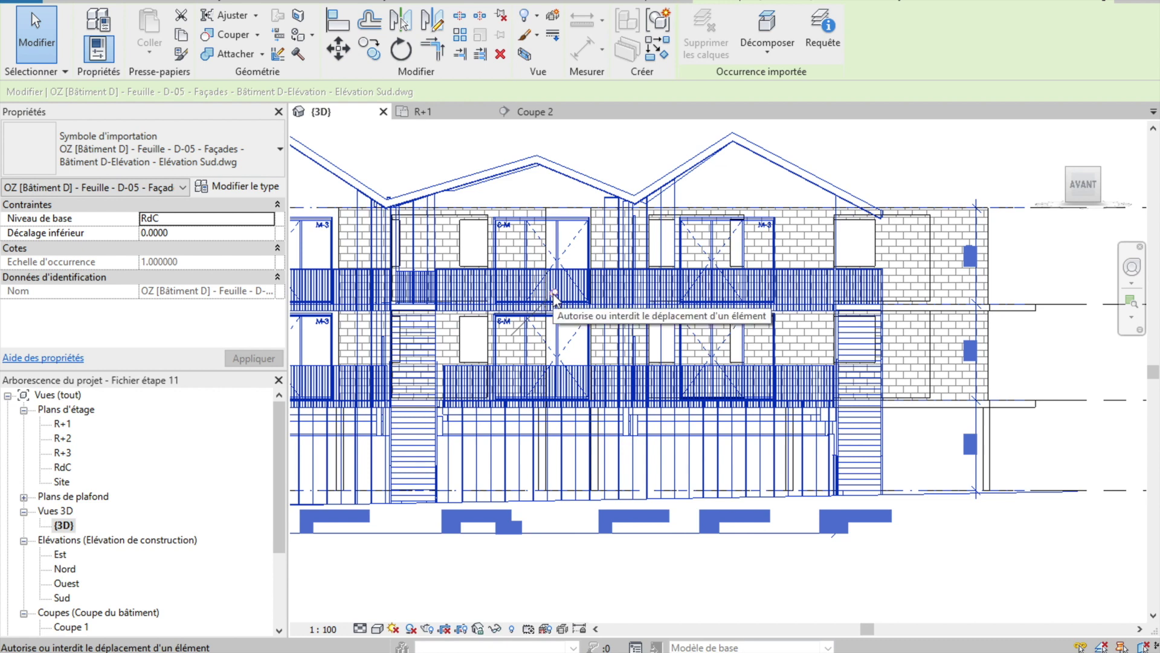
click(554, 296)
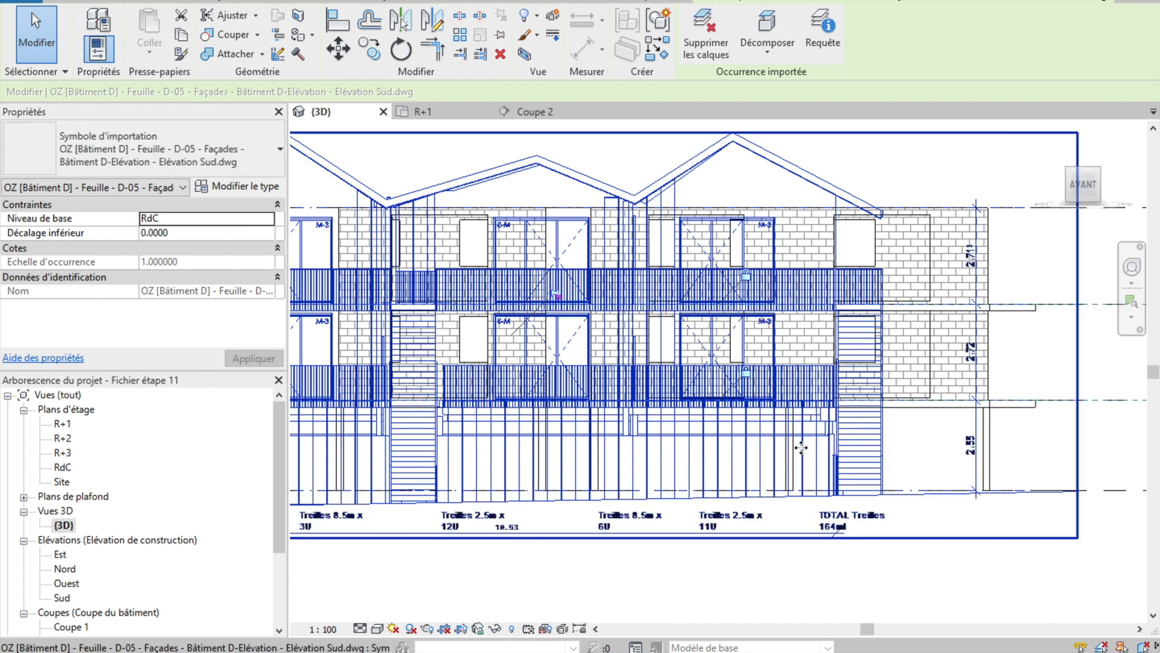
scroll(776, 308, down, 3)
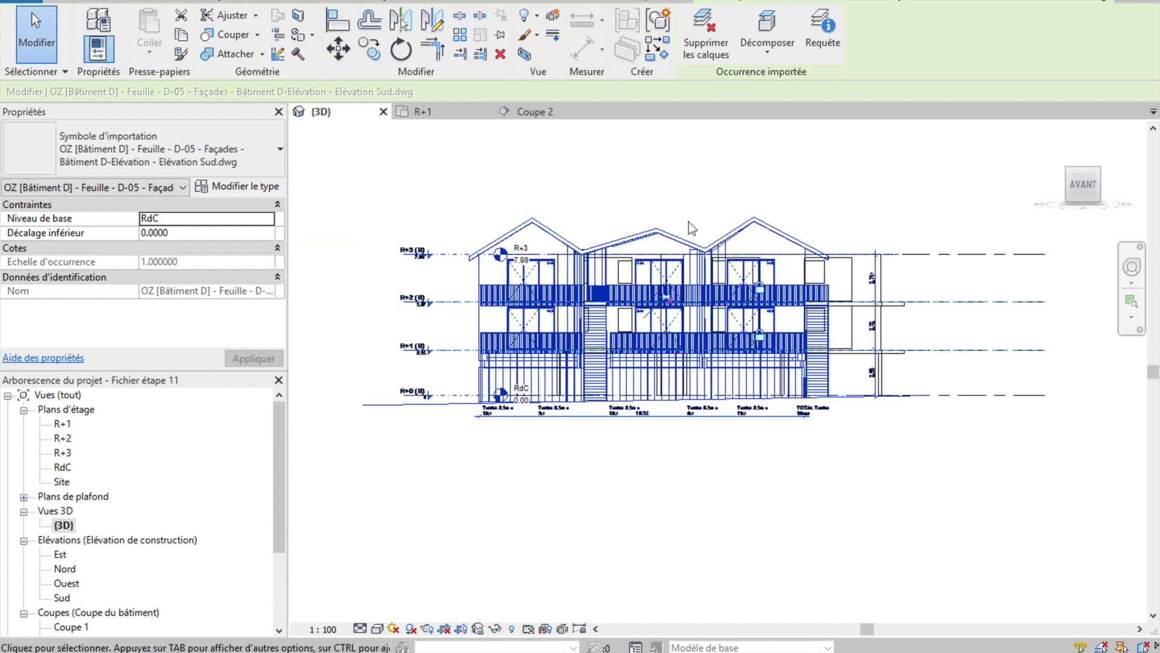
Step: Try shifting the imported south elevation drawing horizontally against the model and return it to its starting position
mouse_move(698, 231)
mouse_down()
mouse_move(725, 235)
mouse_move(701, 233)
mouse_up()
scroll(754, 284, up, 1)
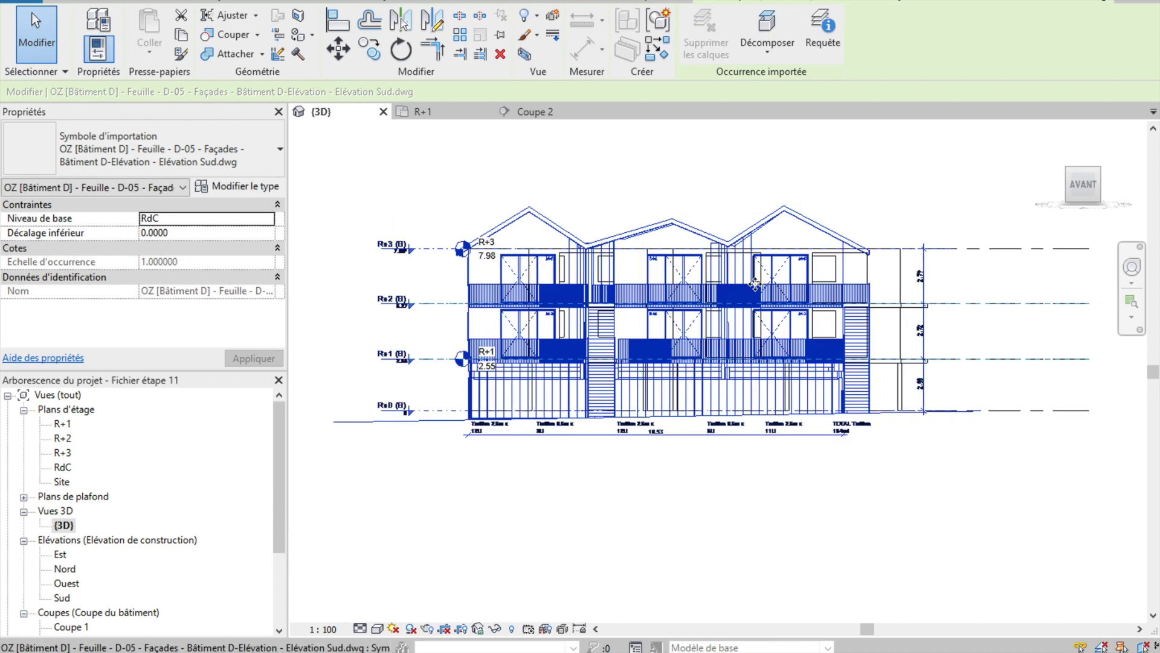
scroll(755, 284, up, 3)
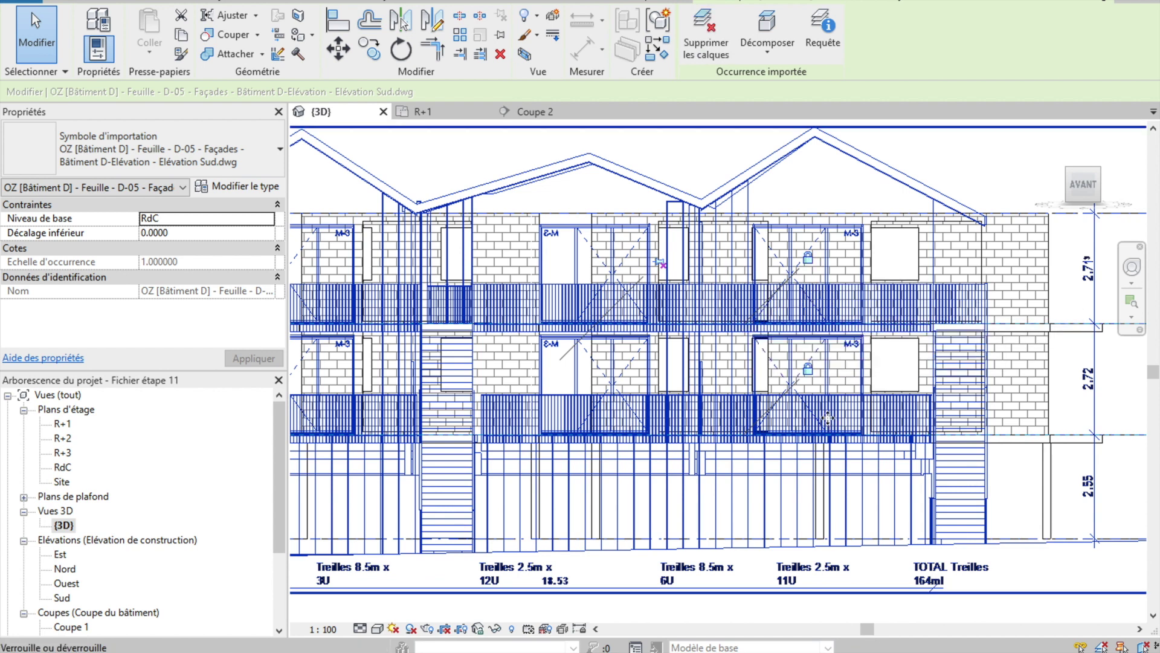
click(1131, 317)
key(Escape)
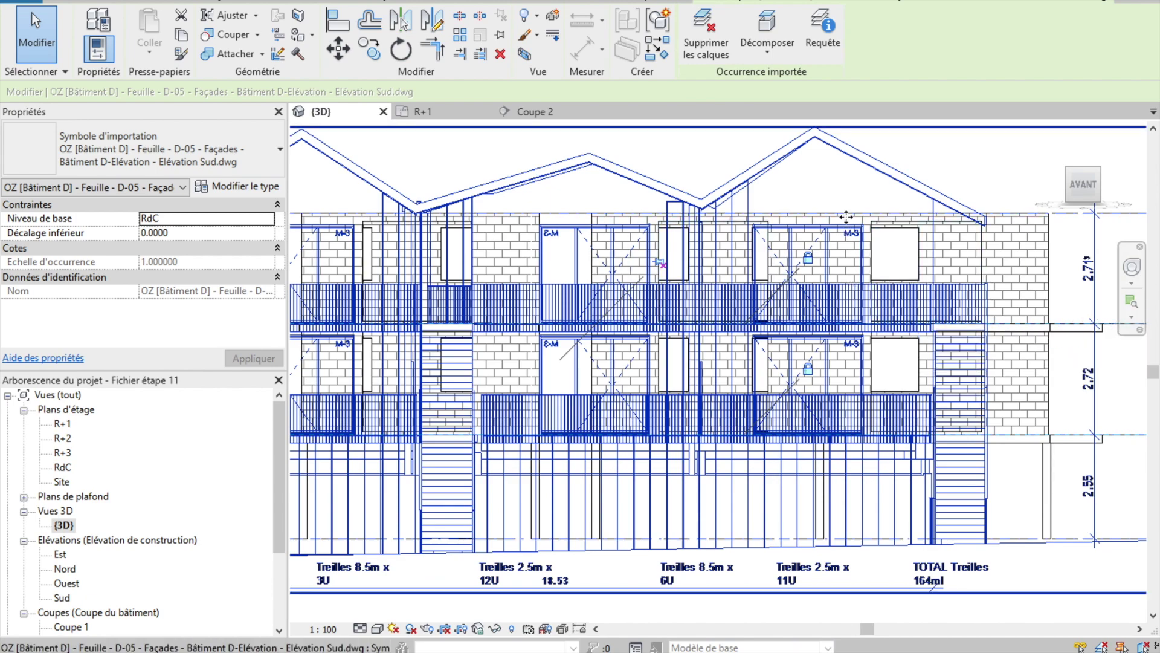
drag(844, 210, 789, 204)
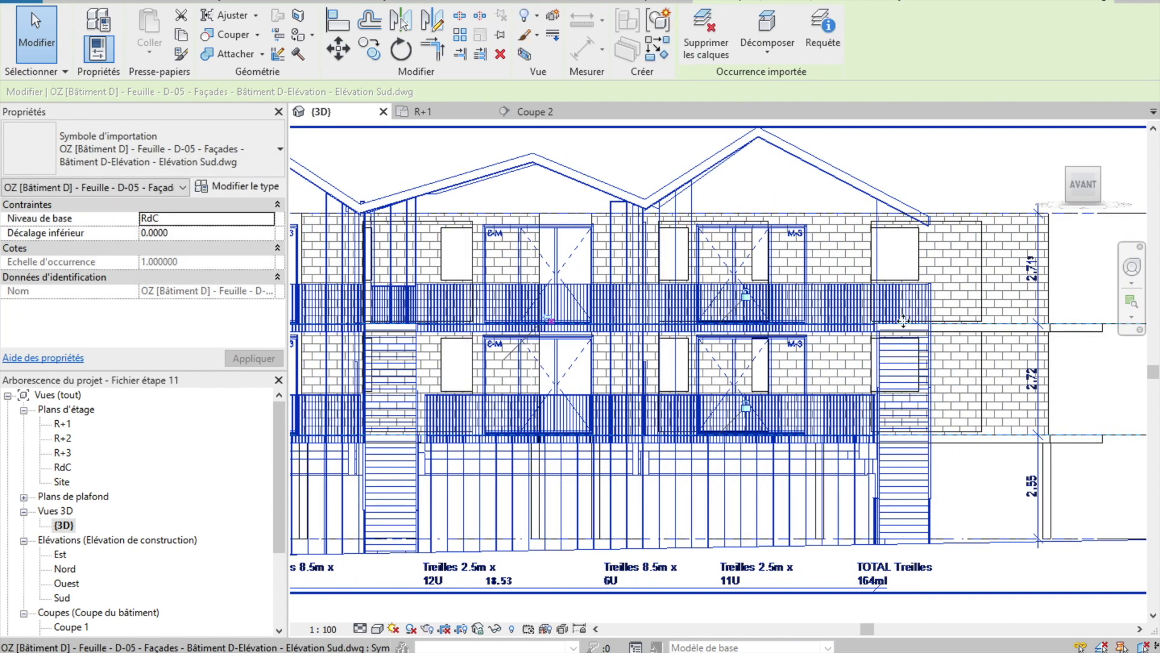
scroll(878, 314, down, 2)
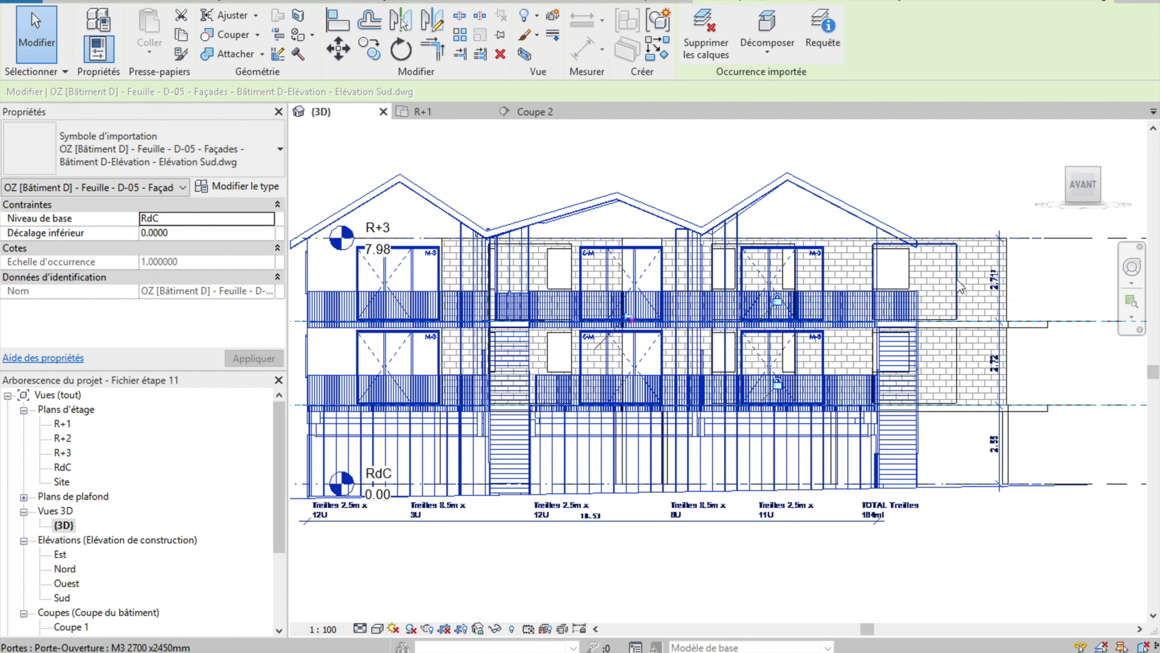
key(a)
key(l)
scroll(961, 290, up, 5)
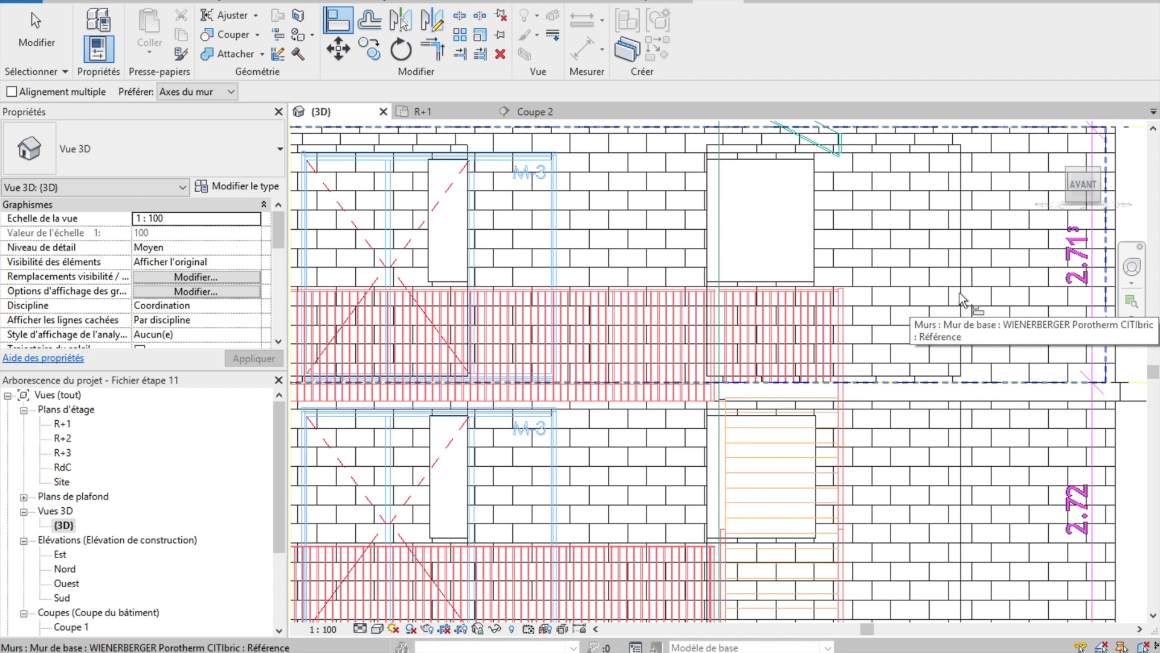
key(Escape)
key(Escape)
scroll(953, 283, down, 4)
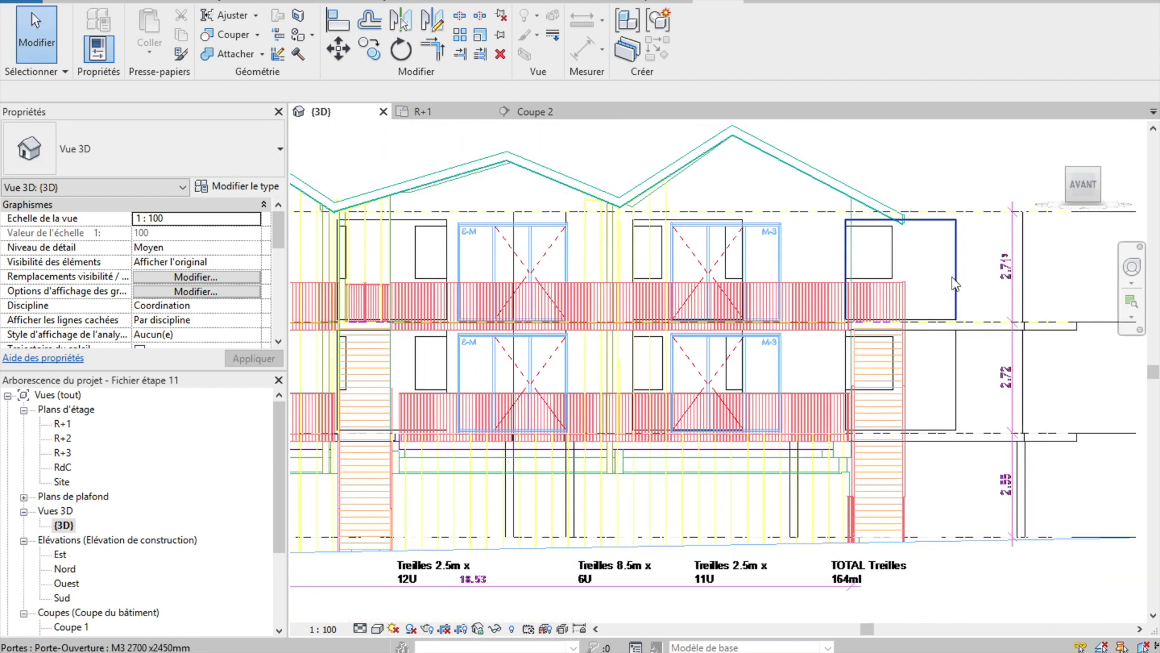
scroll(953, 282, down, 2)
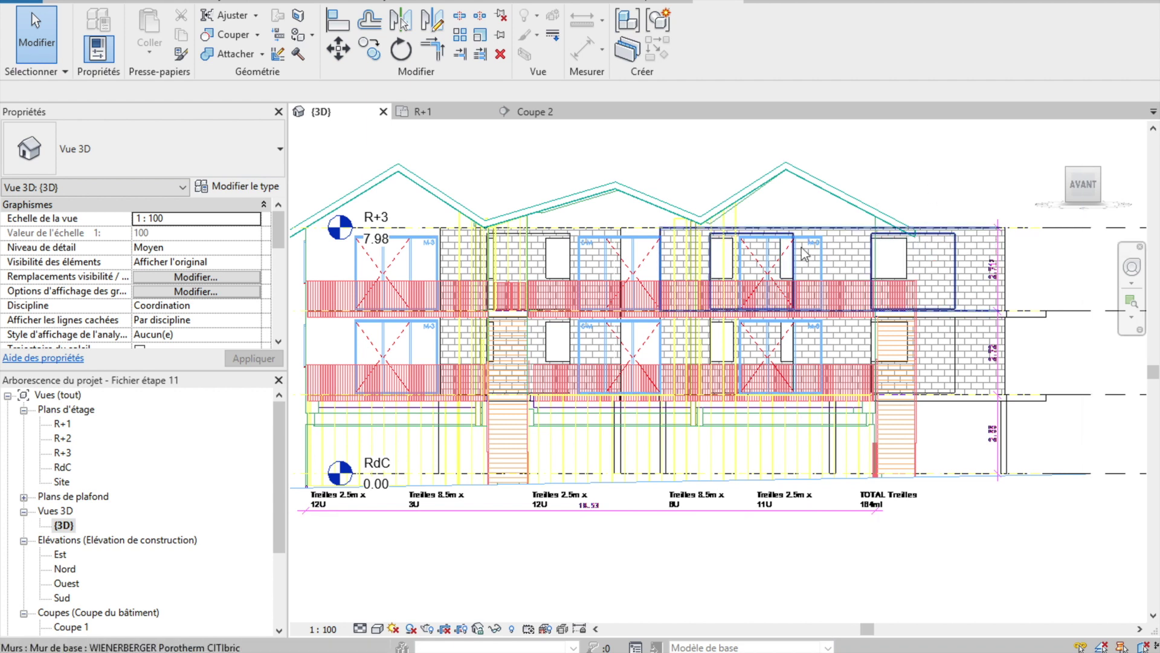
Step: In the R+1 floor plan, extend the view depth of section Coupe 2 slightly further into the building and open that section view
double_click(62, 423)
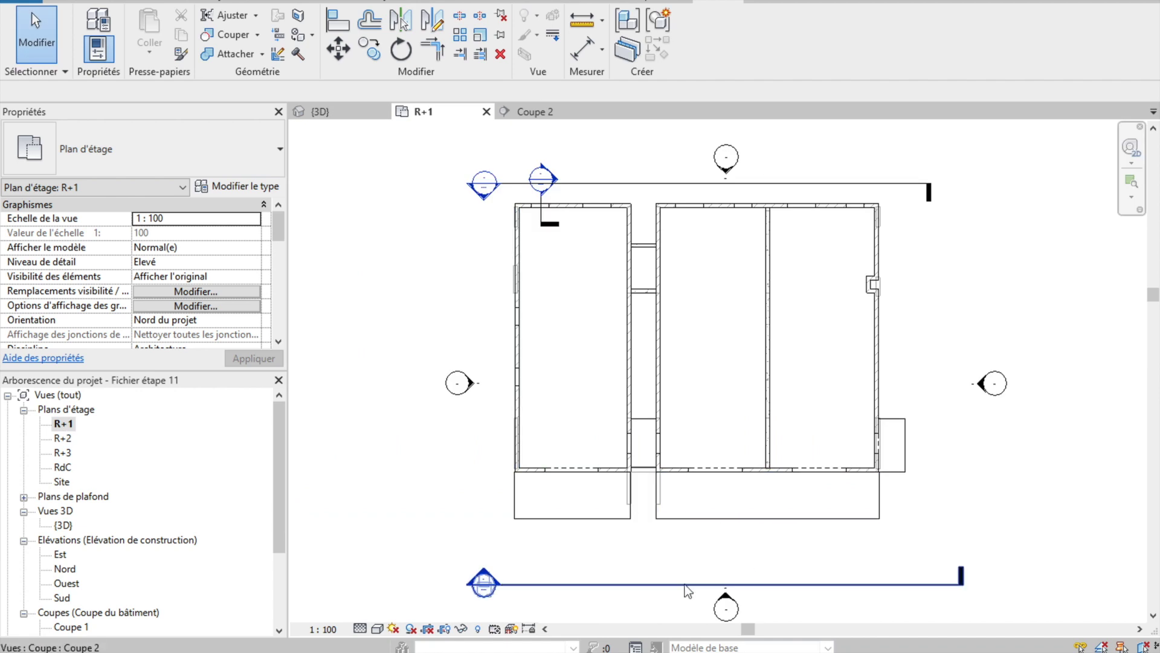
click(687, 583)
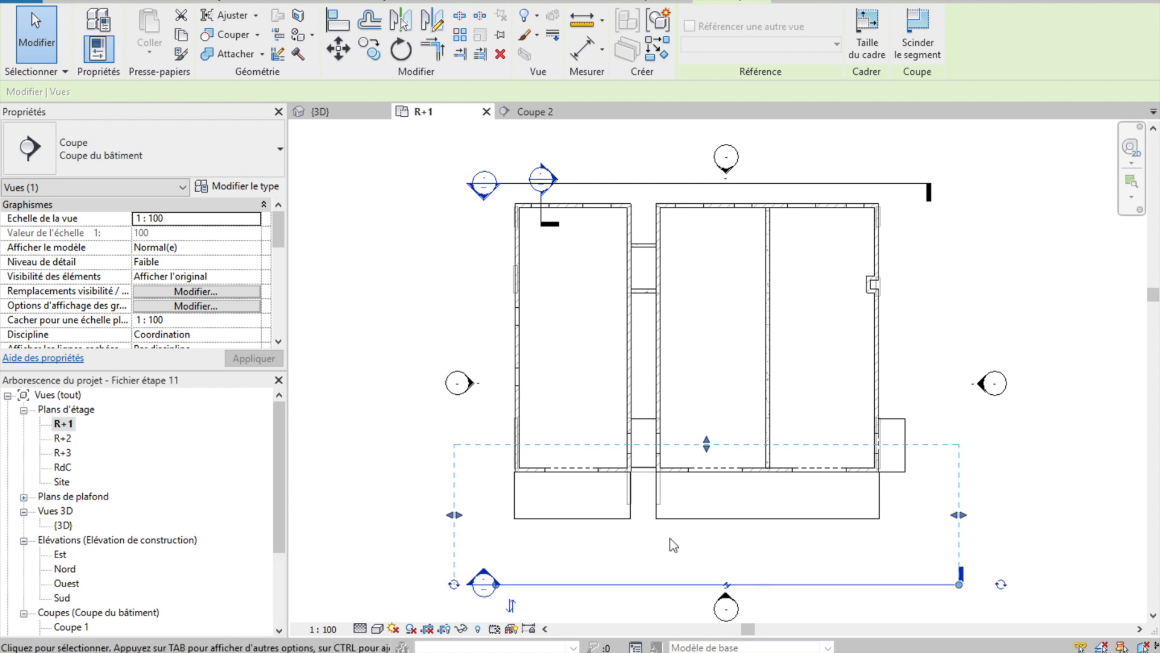
mouse_move(708, 444)
mouse_down()
mouse_move(709, 190)
mouse_move(714, 436)
mouse_up()
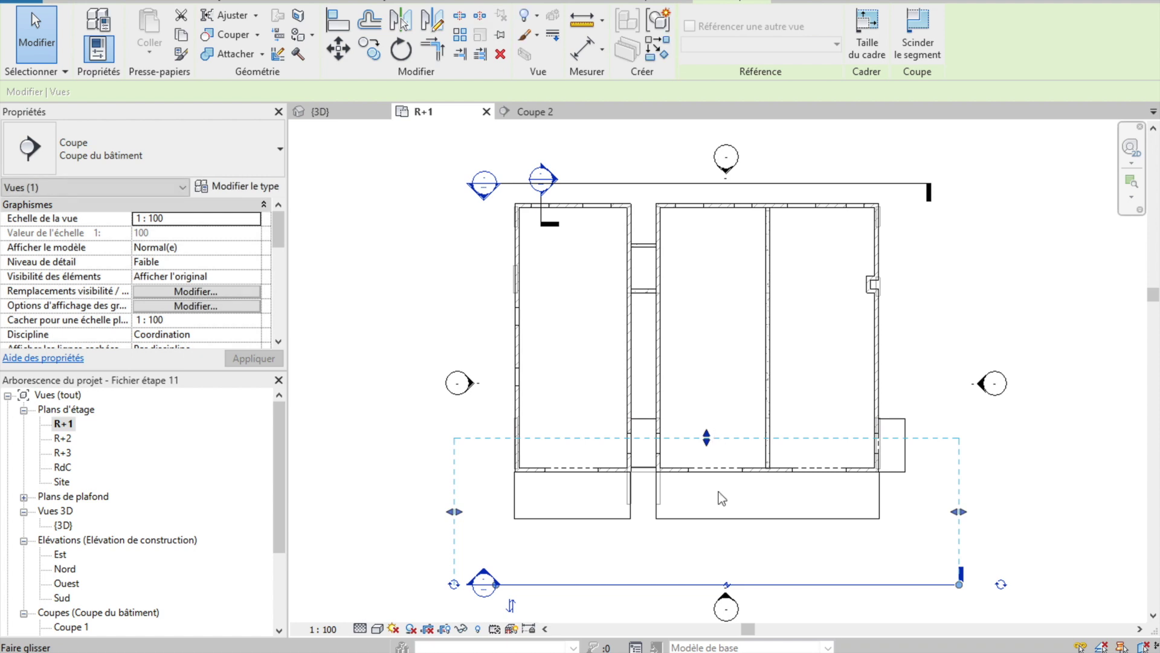
key(Escape)
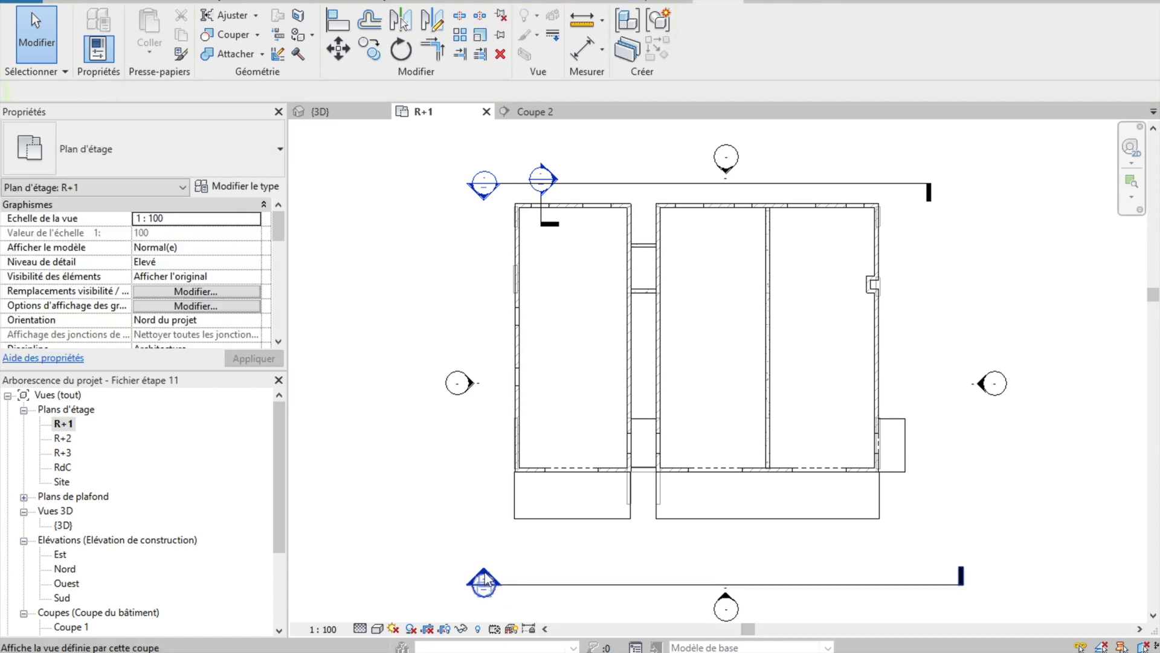
double_click(484, 571)
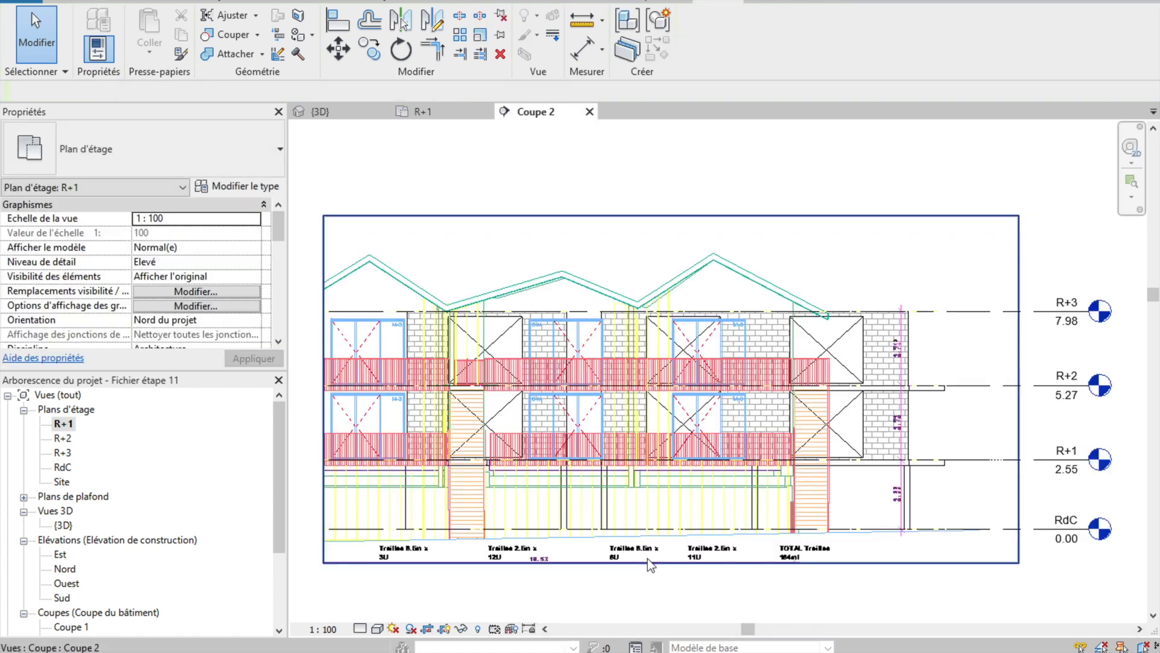
Step: Extend the left side of section Coupe 2's crop region outward to include the whole building façade and the drawing's level marks
click(888, 357)
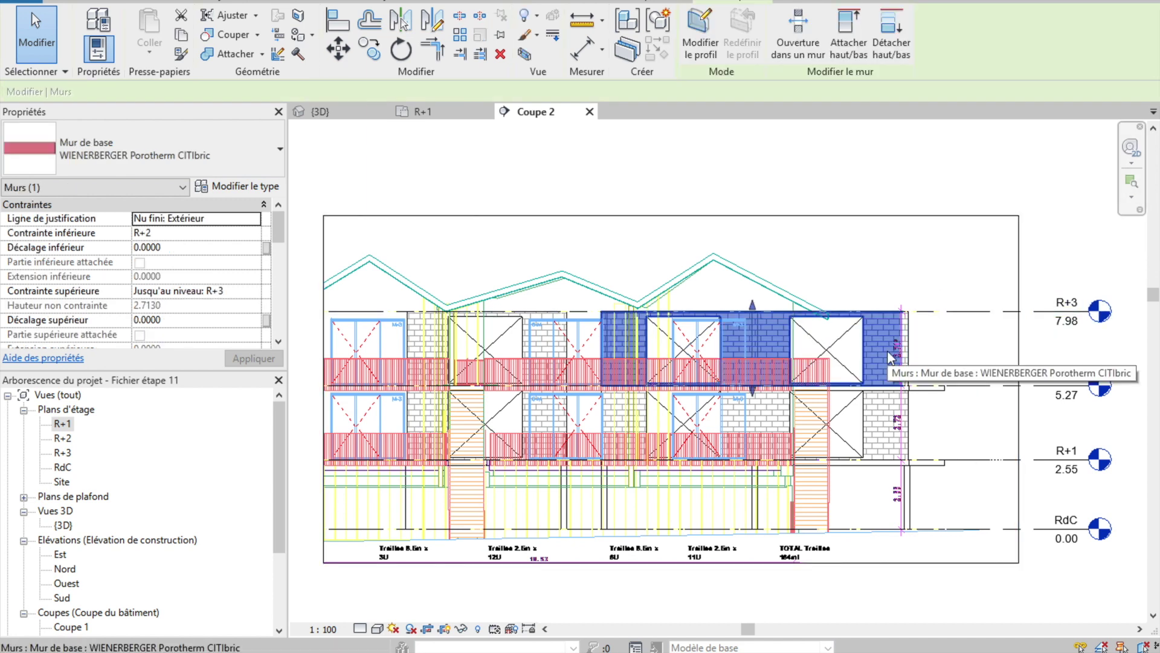
key(Escape)
click(1019, 372)
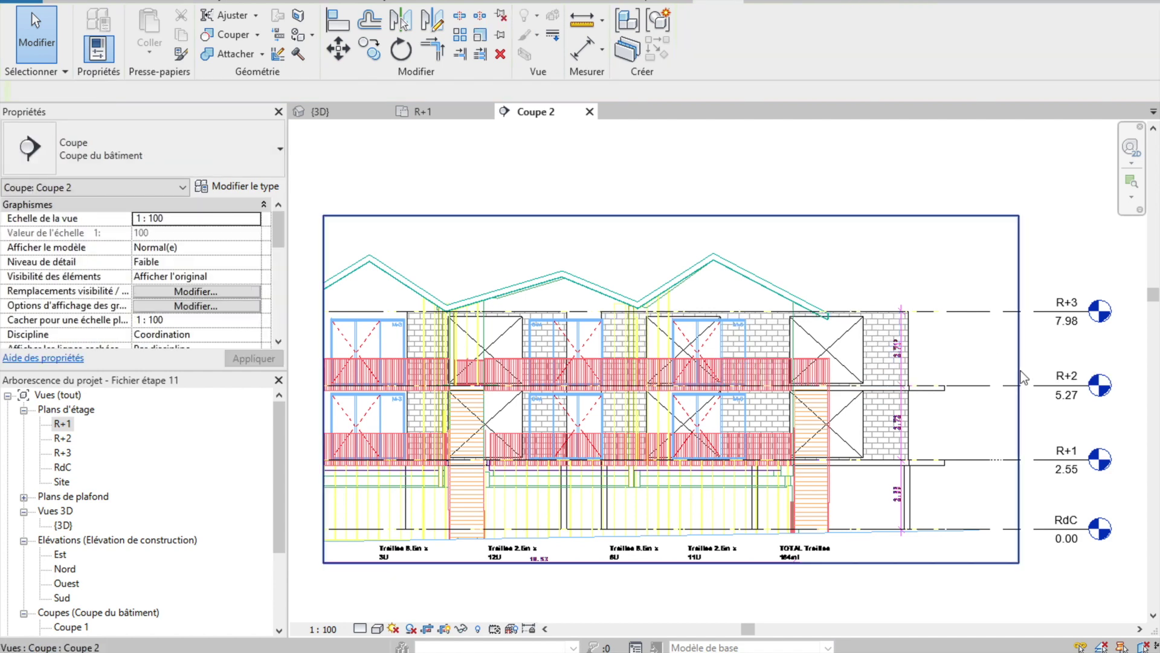
key(Escape)
scroll(1021, 371, down, 4)
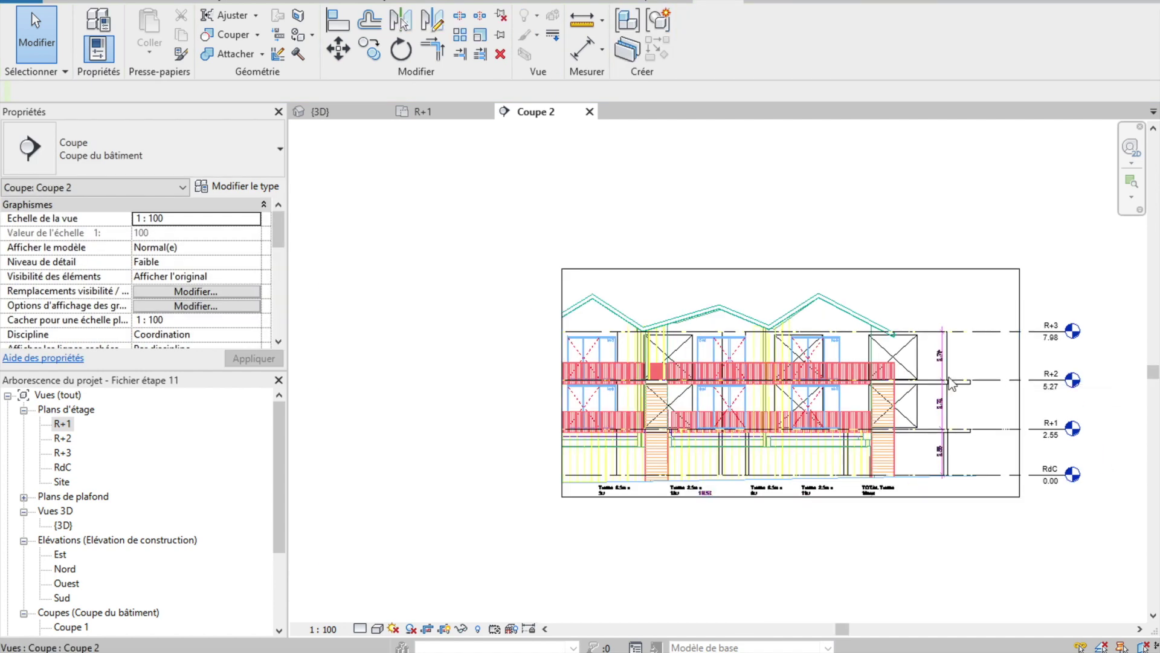
click(683, 267)
drag(562, 382, 345, 382)
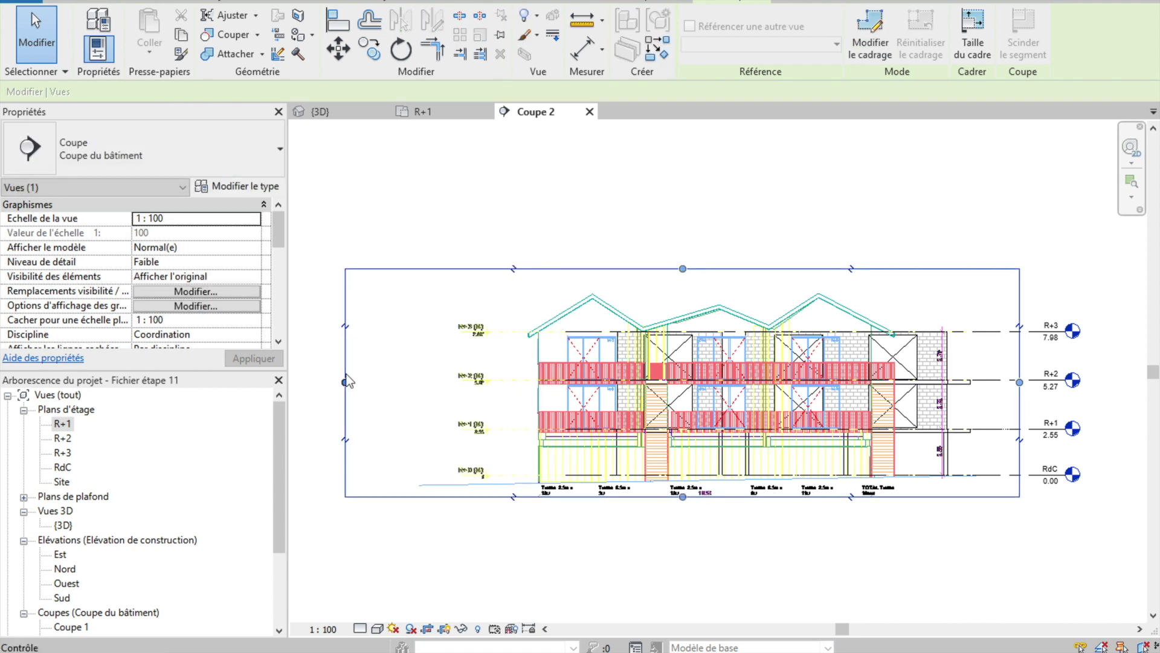
Step: Align the imported south elevation drawing horizontally with the model, matching its M-3 window frame edge to the rightmost R+2 door opening's right edge
click(699, 314)
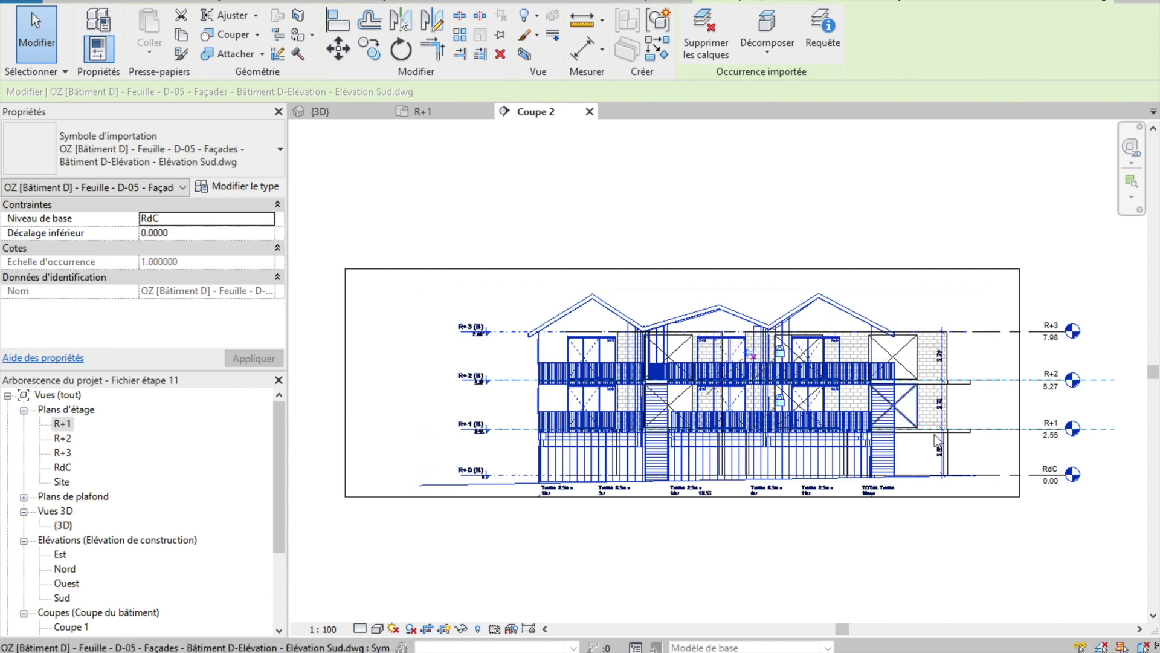
key(Escape)
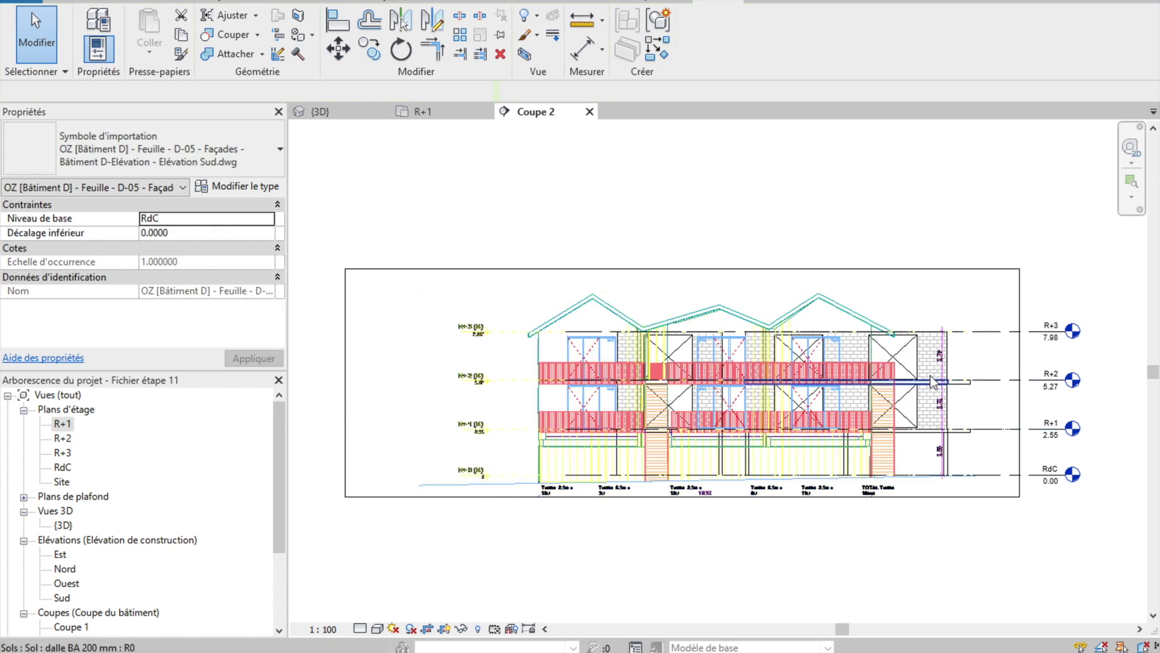
scroll(927, 381, up, 1)
scroll(926, 379, up, 4)
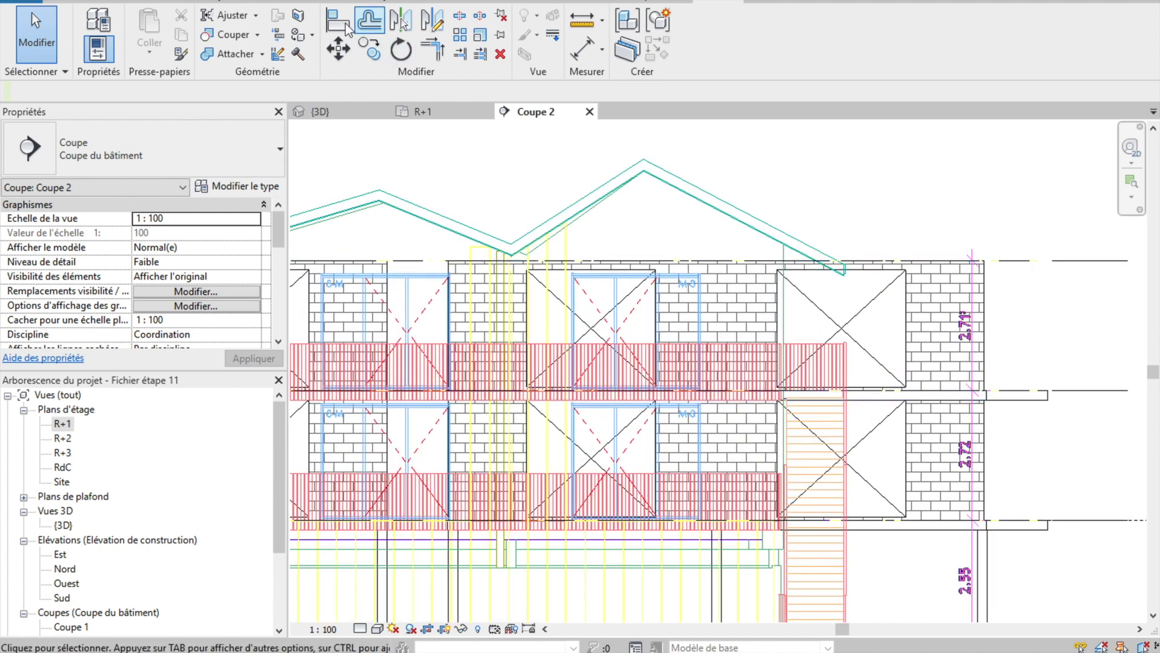
key(a)
key(l)
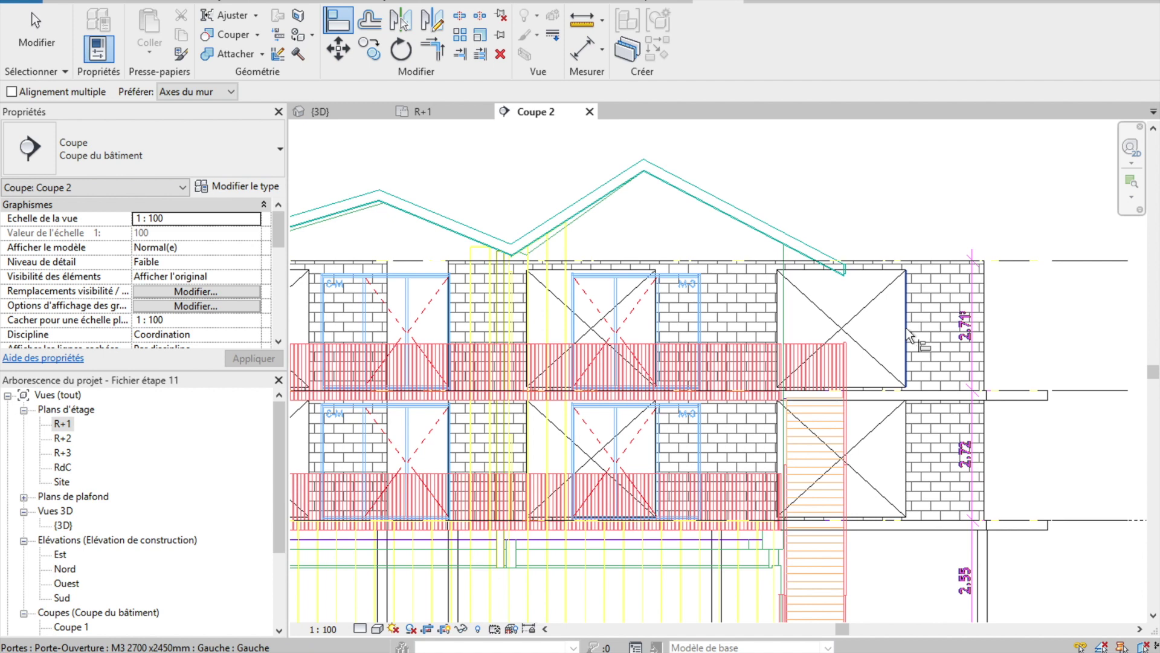
click(906, 334)
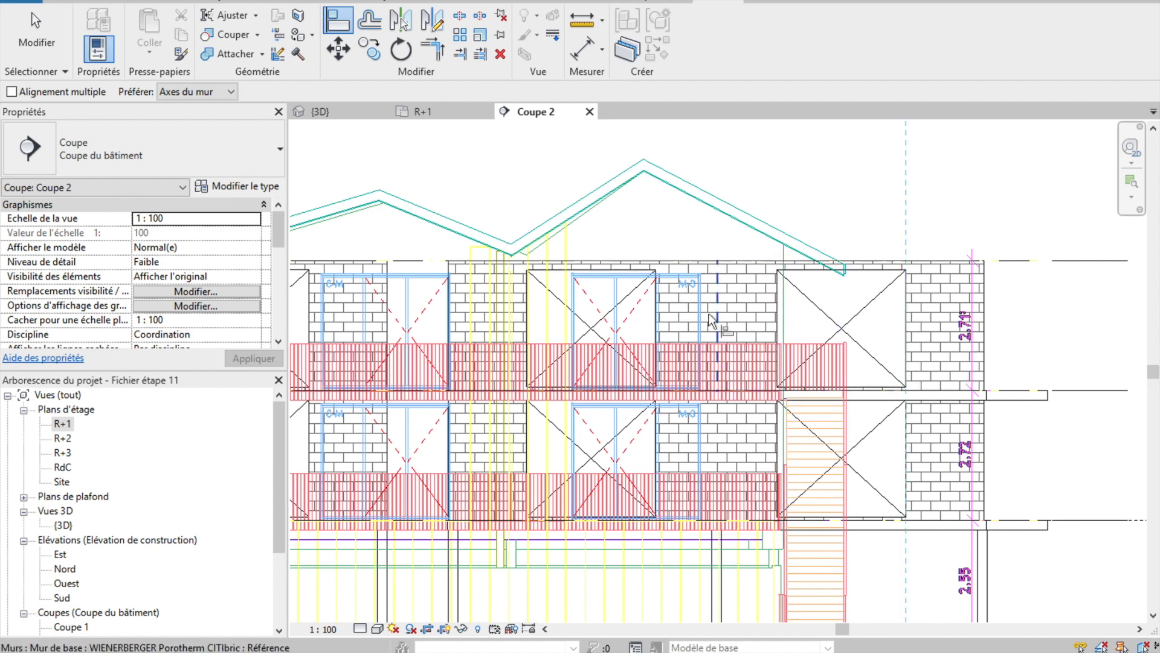
scroll(699, 320, up, 3)
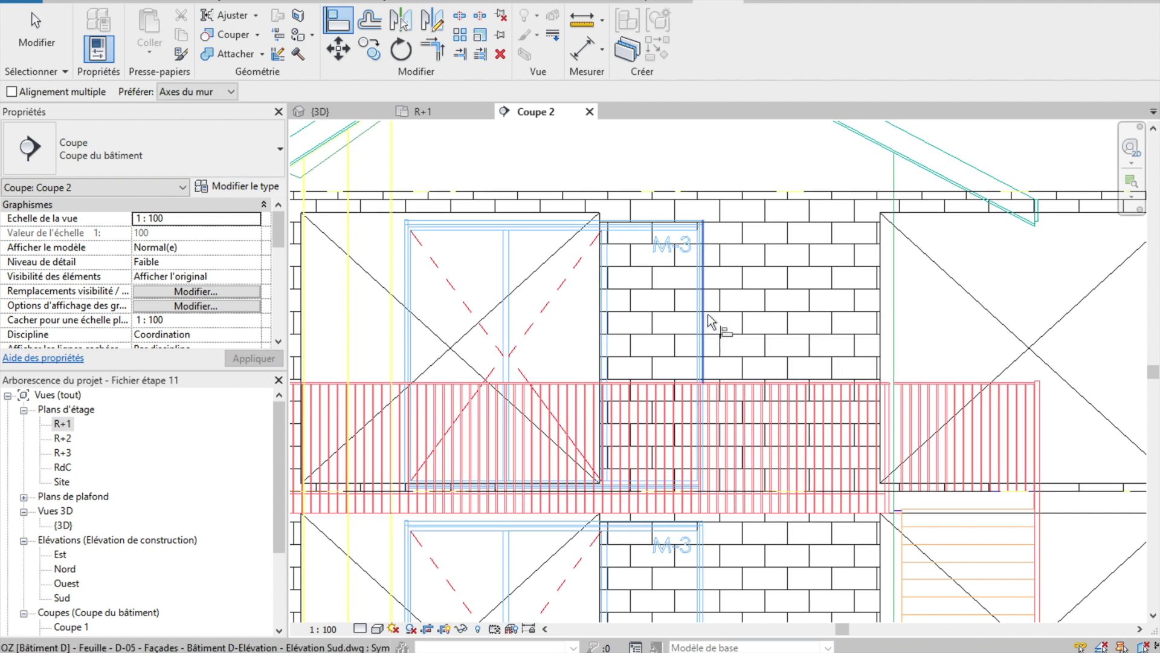
click(707, 316)
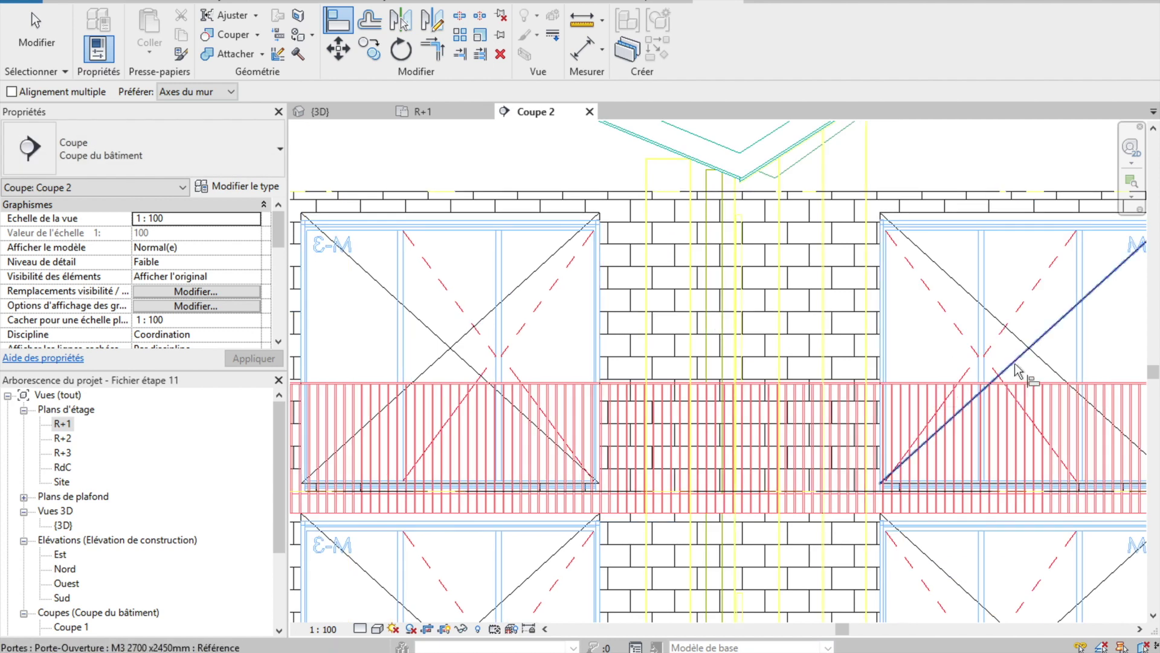
scroll(1017, 370, down, 2)
scroll(1017, 370, down, 3)
scroll(1017, 370, down, 1)
scroll(1050, 357, down, 1)
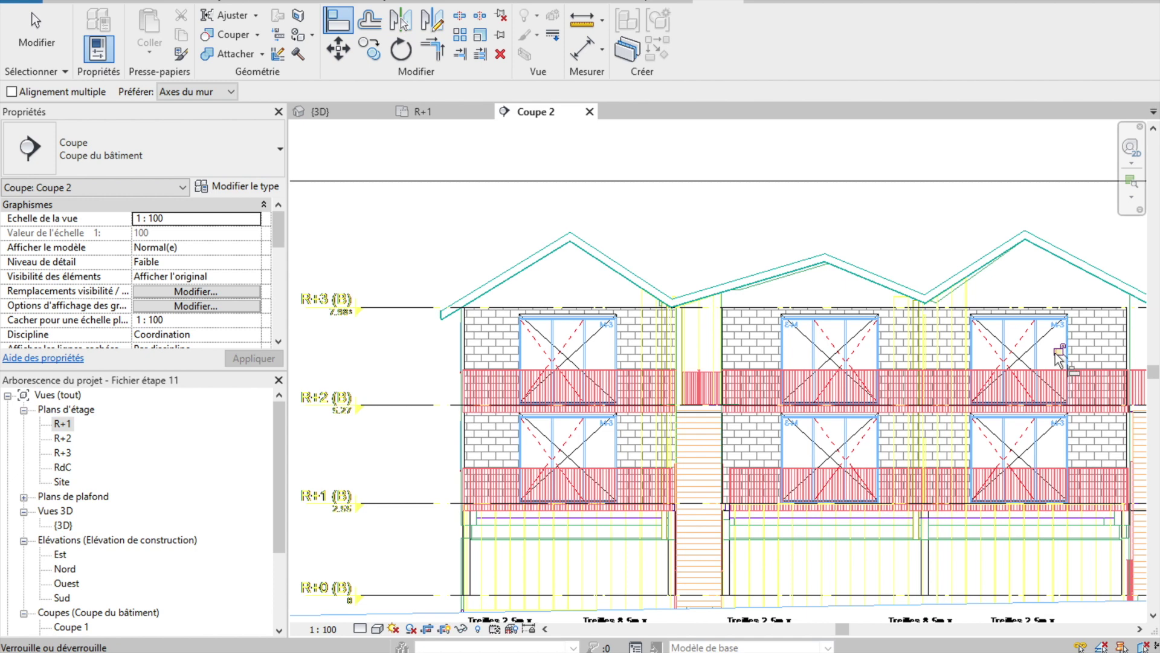
scroll(1064, 394, down, 1)
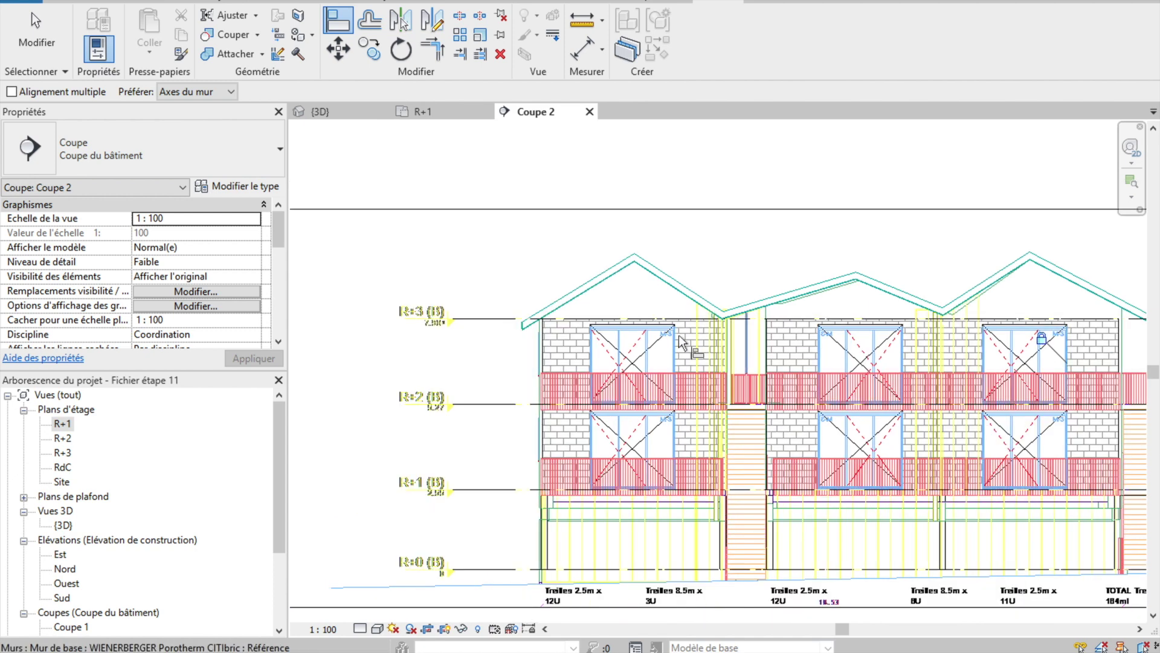
Step: Edit the profile of the leftmost R+2 wall and add sketch lines picked from the underside of both gable roof slopes
click(543, 326)
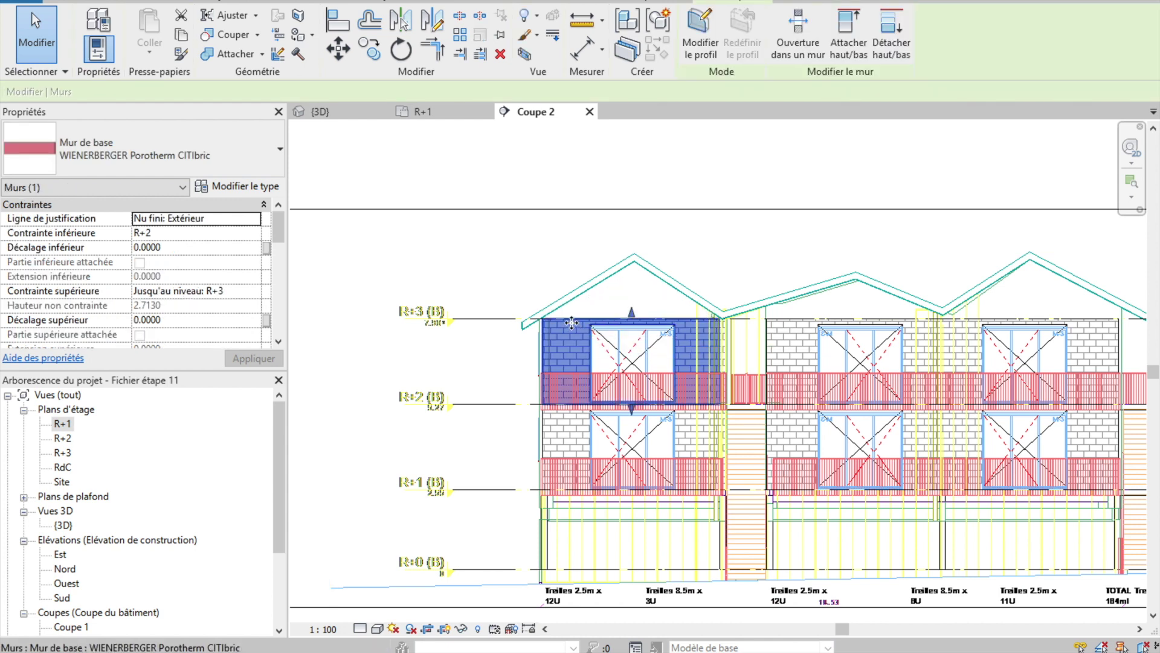
double_click(571, 325)
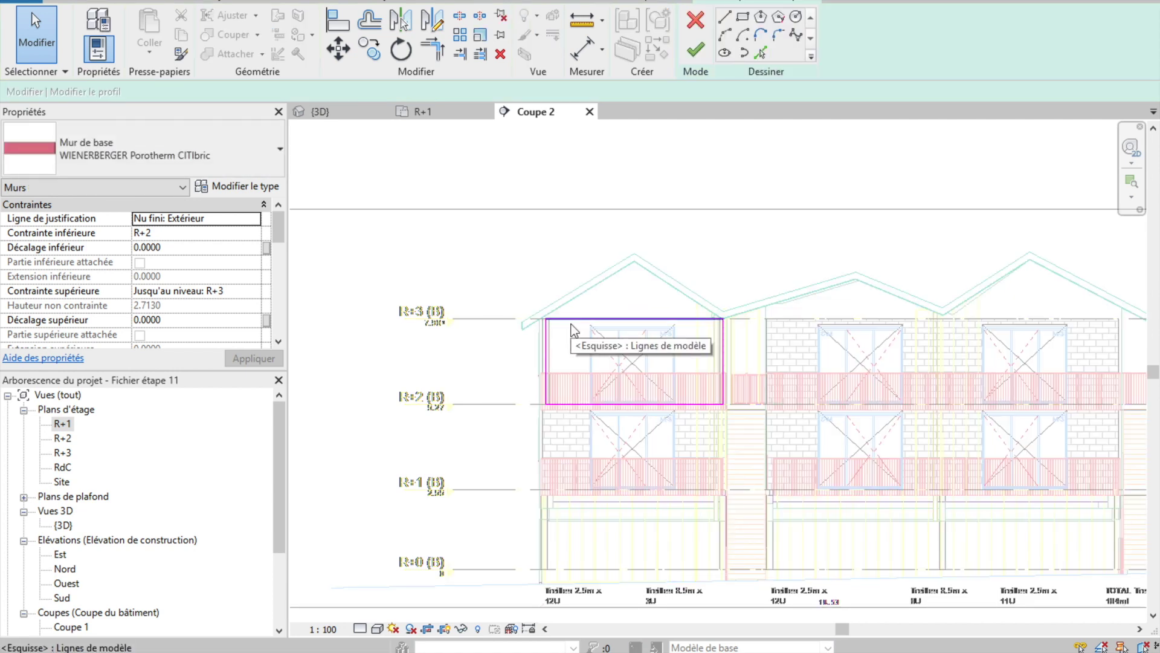
click(759, 54)
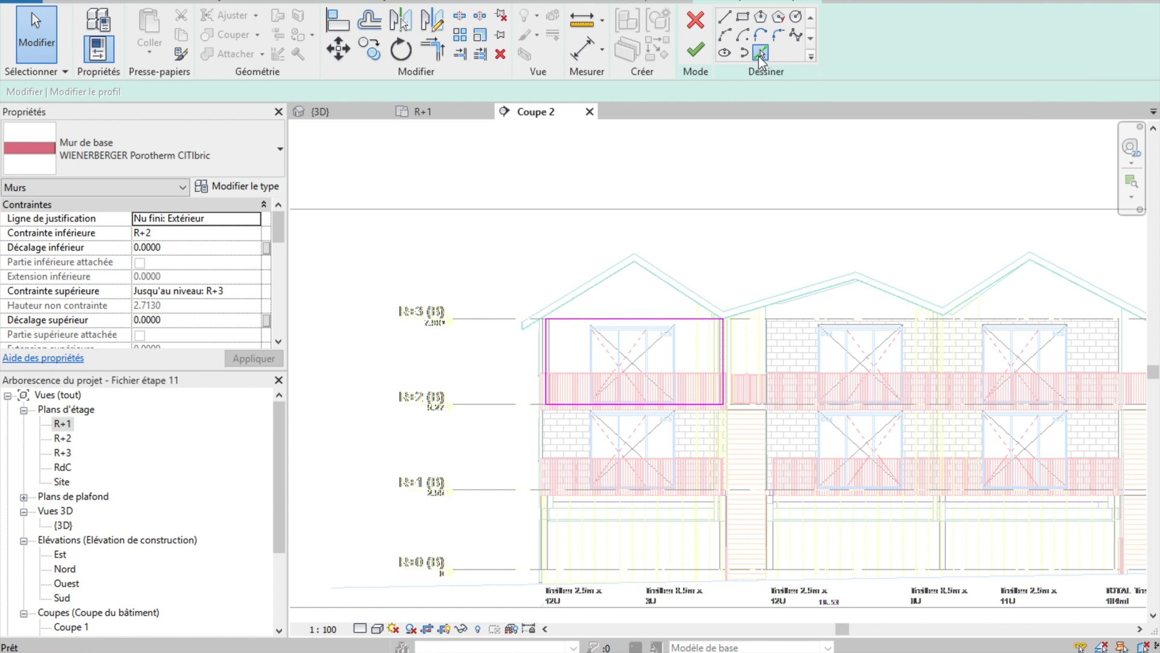
click(576, 302)
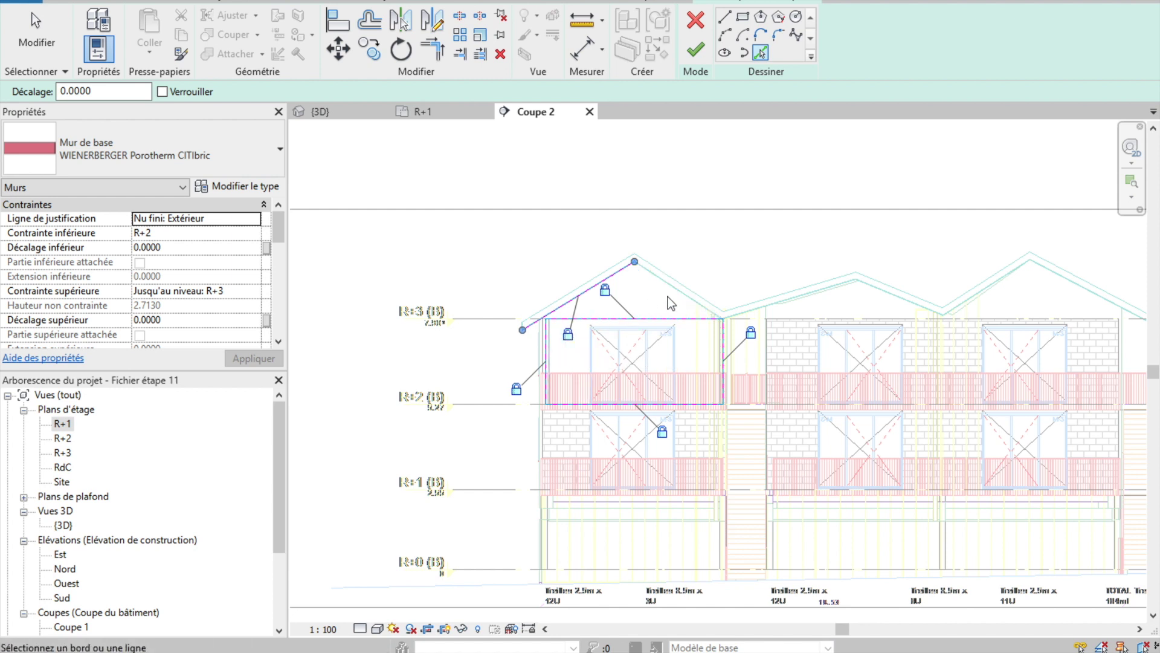
click(638, 299)
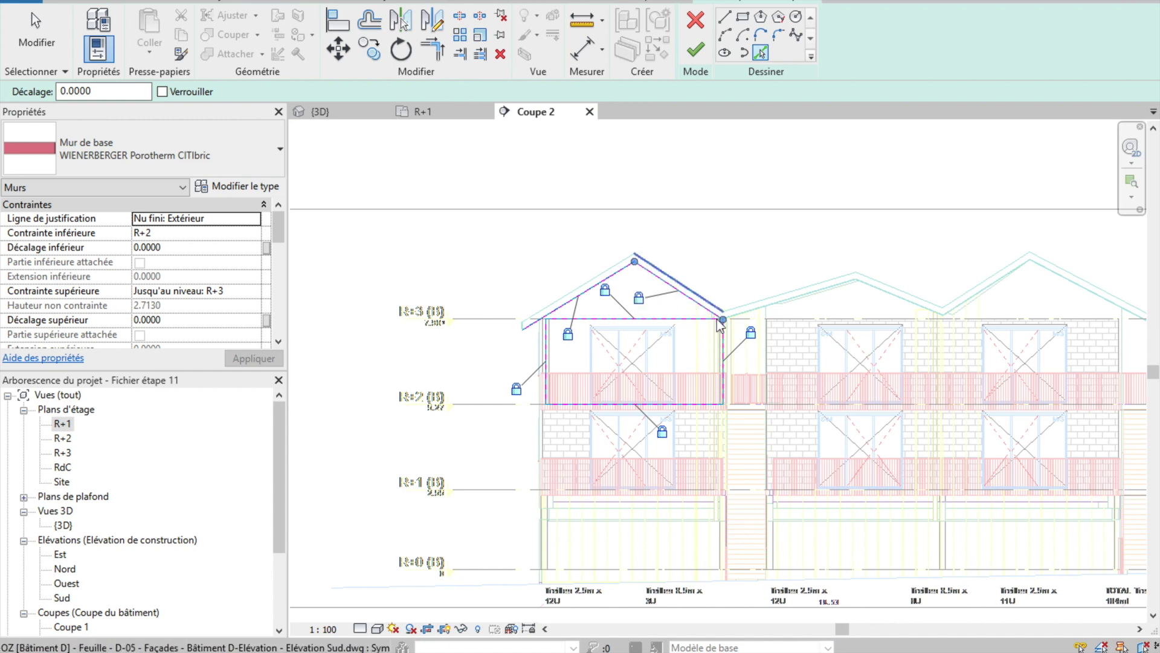
scroll(677, 302, up, 3)
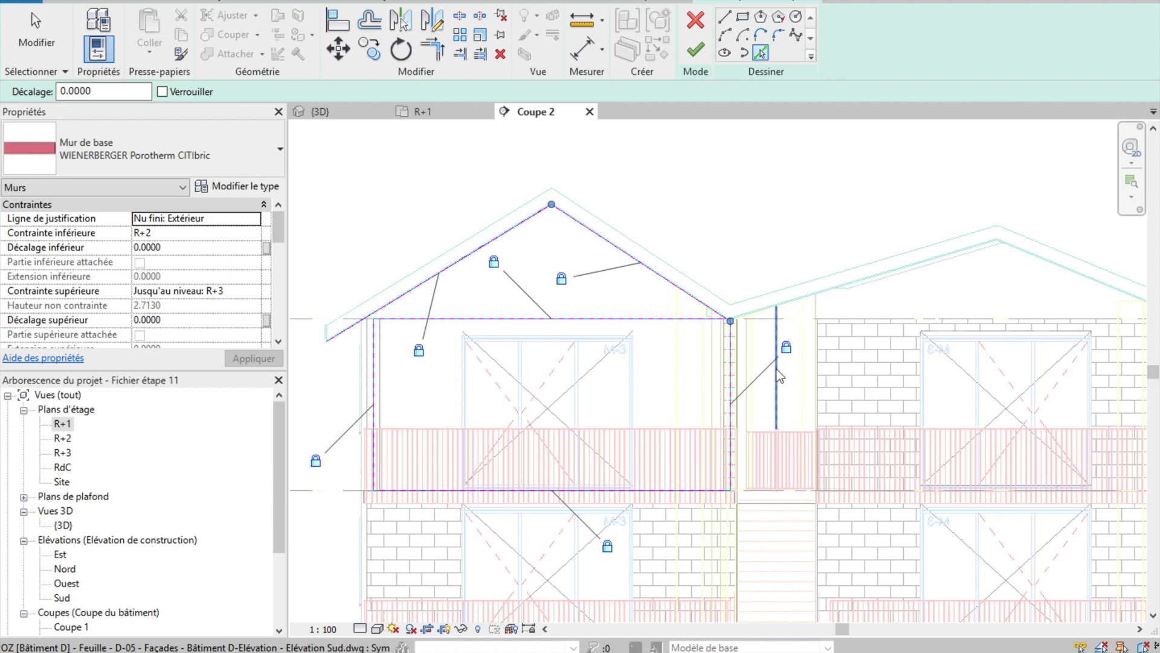
key(Escape)
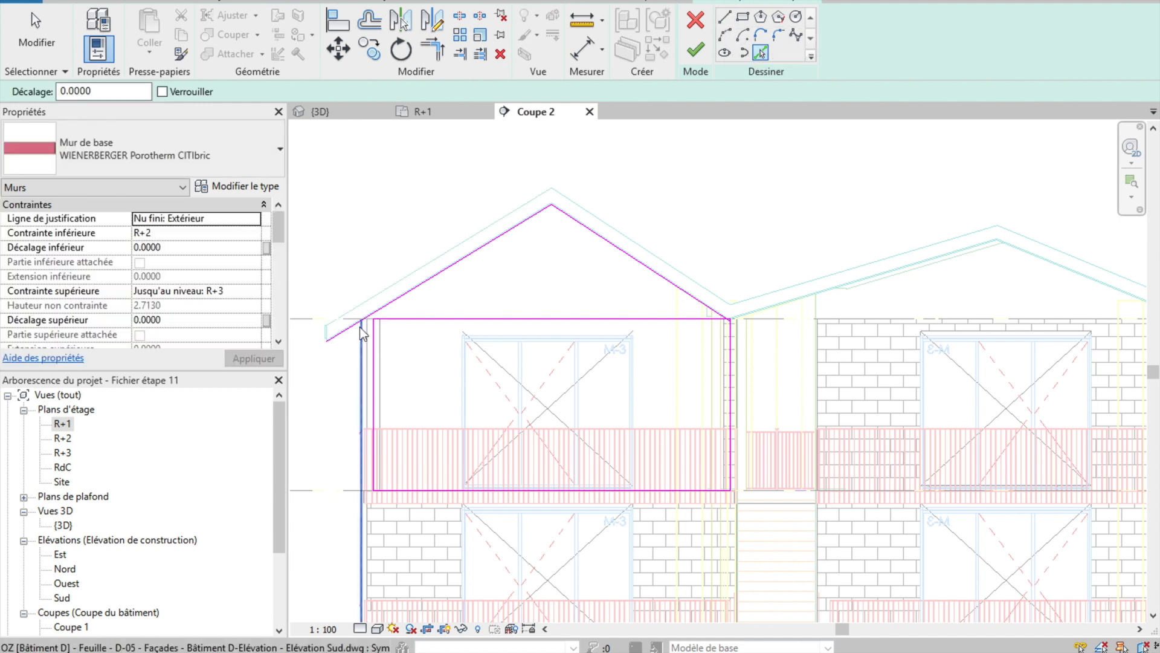
Step: Add a short sketch line from the perpendicular wall's top edge at the left eave and shorten it to the vertical profile line, about 0.10 m long
scroll(361, 338, up, 4)
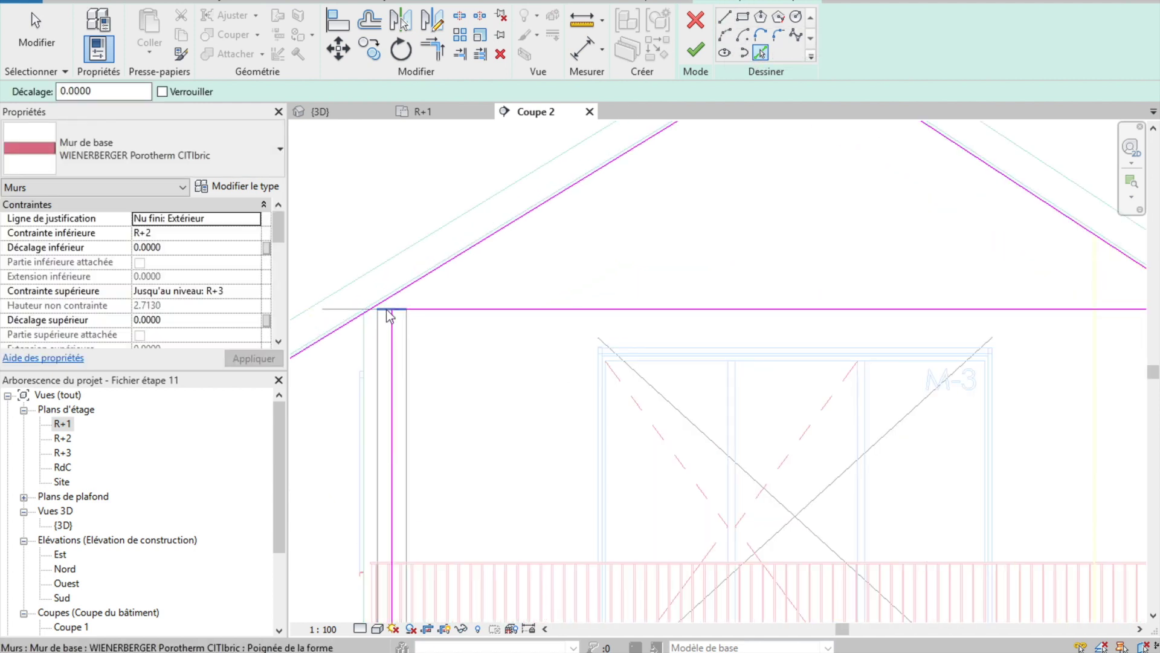
click(388, 310)
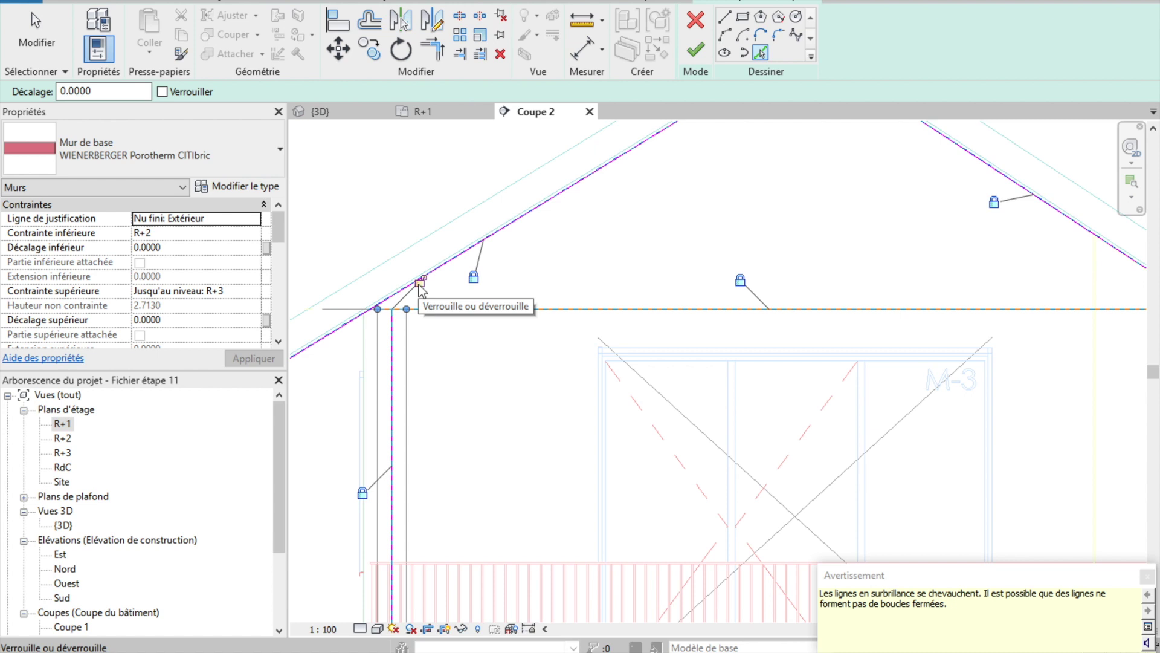
drag(409, 312, 392, 311)
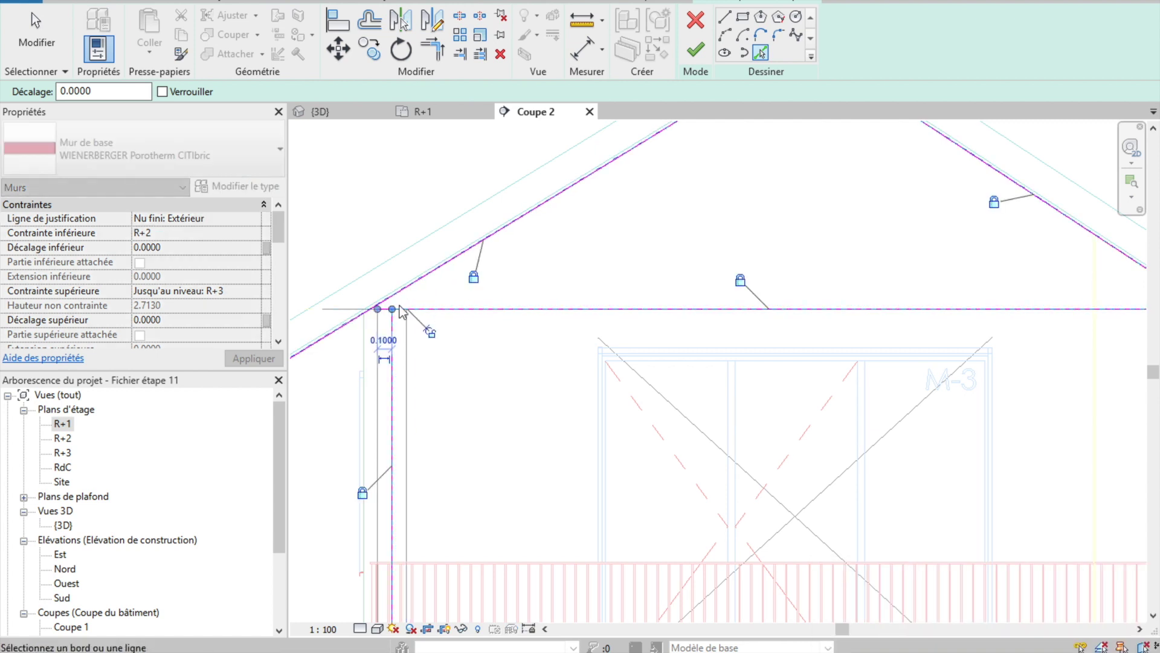
click(431, 334)
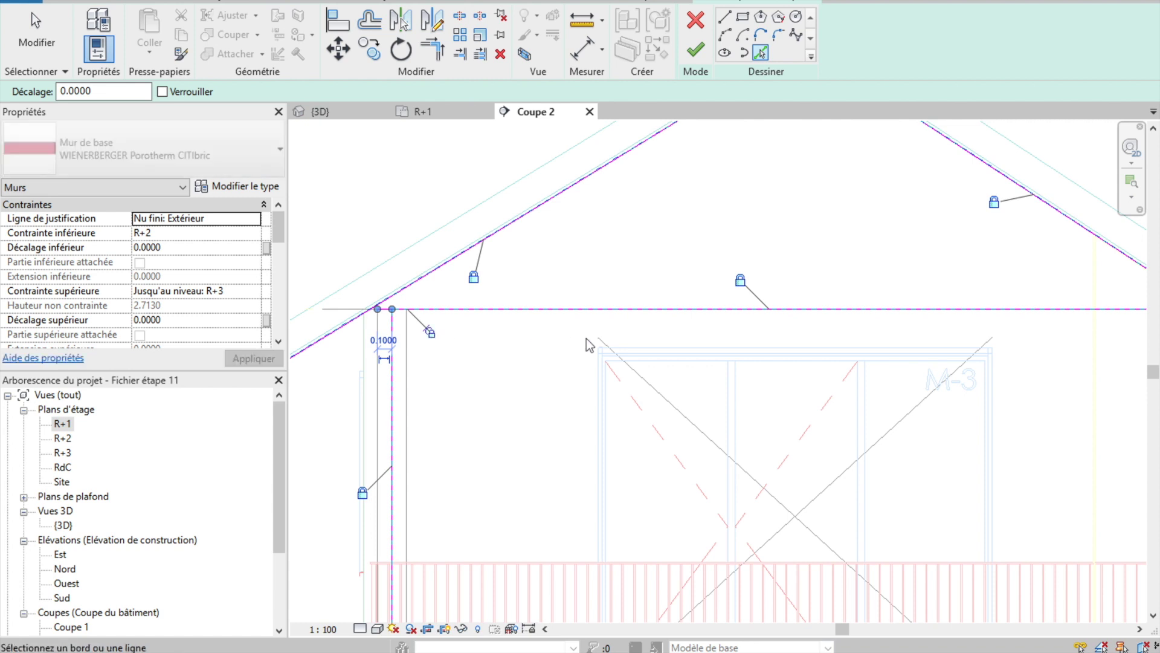
click(494, 338)
click(444, 268)
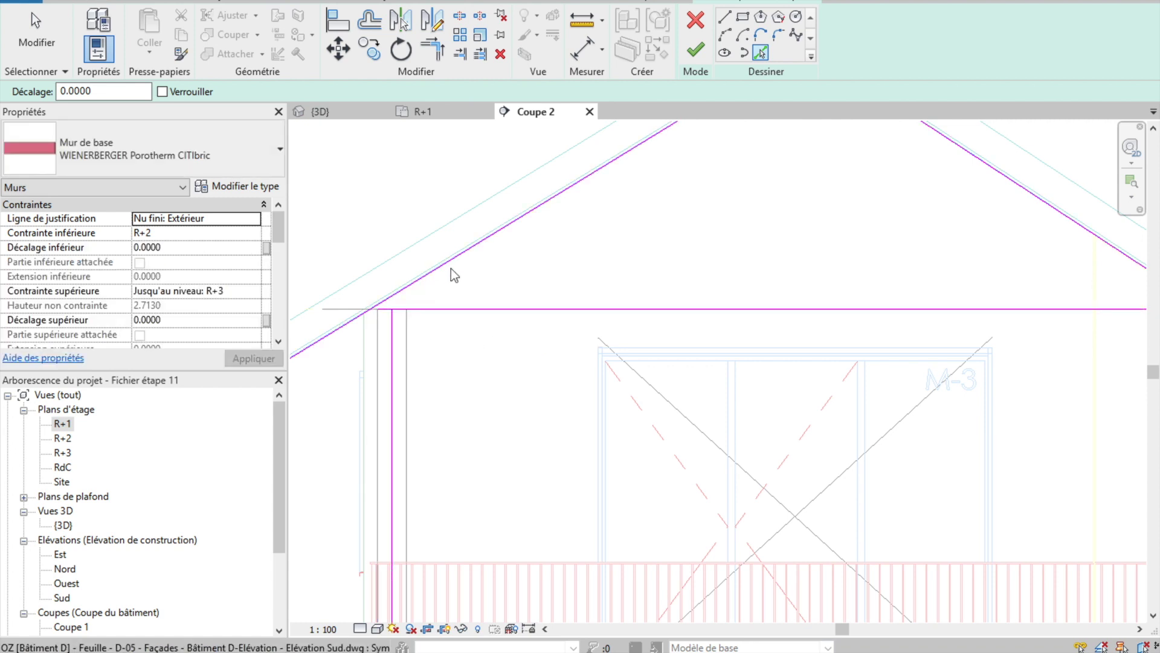
Step: Trim the left roof slope line to a corner with the short horizontal line, removing the conflicting constraints
click(432, 51)
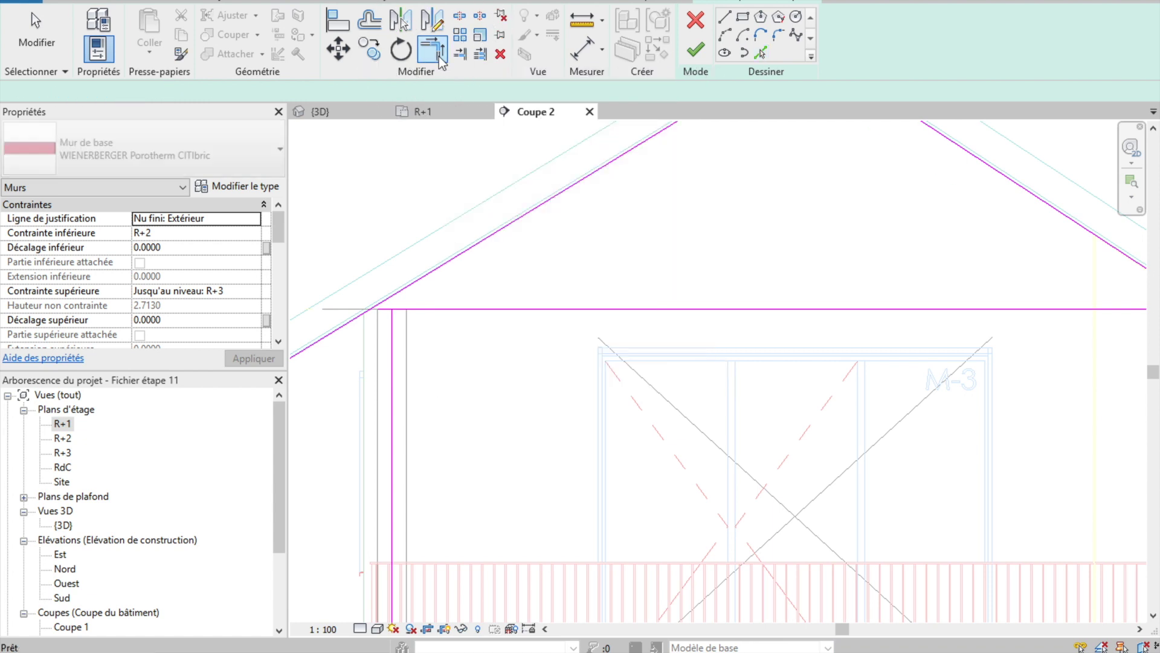
click(387, 301)
click(386, 309)
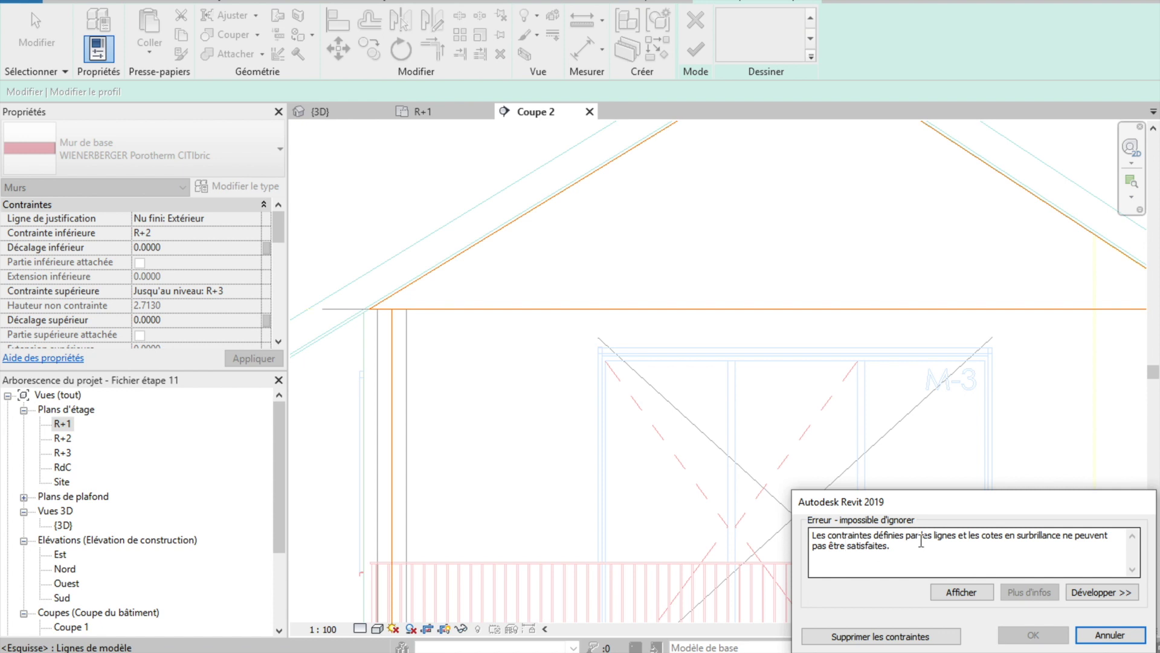
click(888, 640)
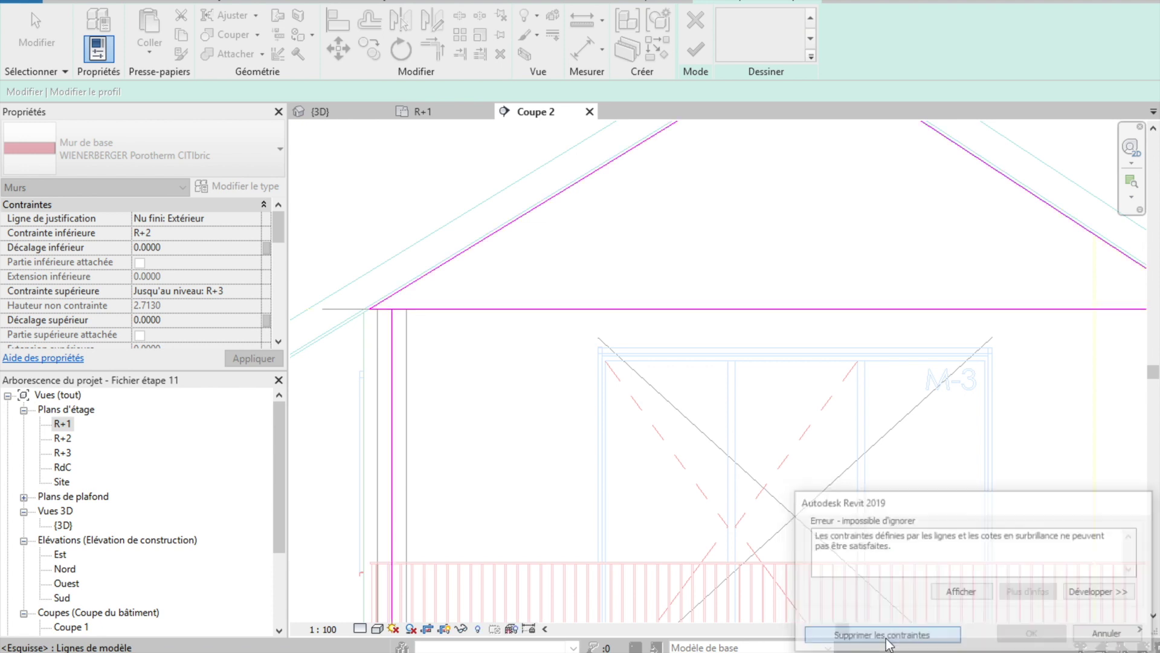
Step: Trim the right roof slope line to a corner with the horizontal top line of the wall profile
scroll(713, 480, down, 2)
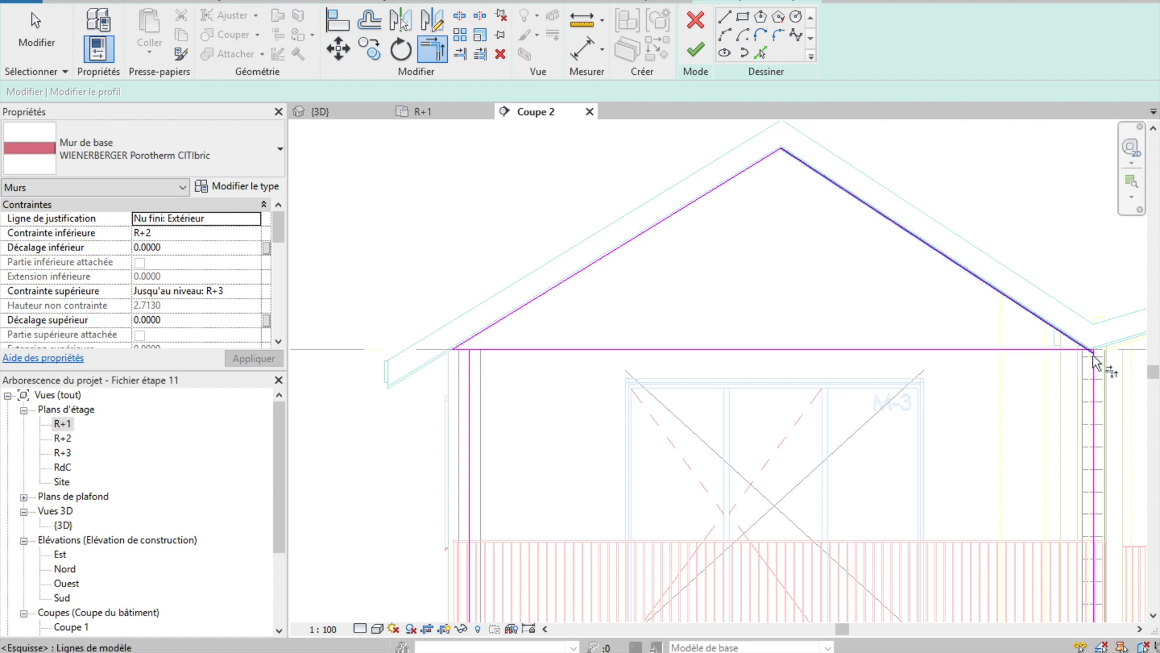
scroll(1093, 356, up, 2)
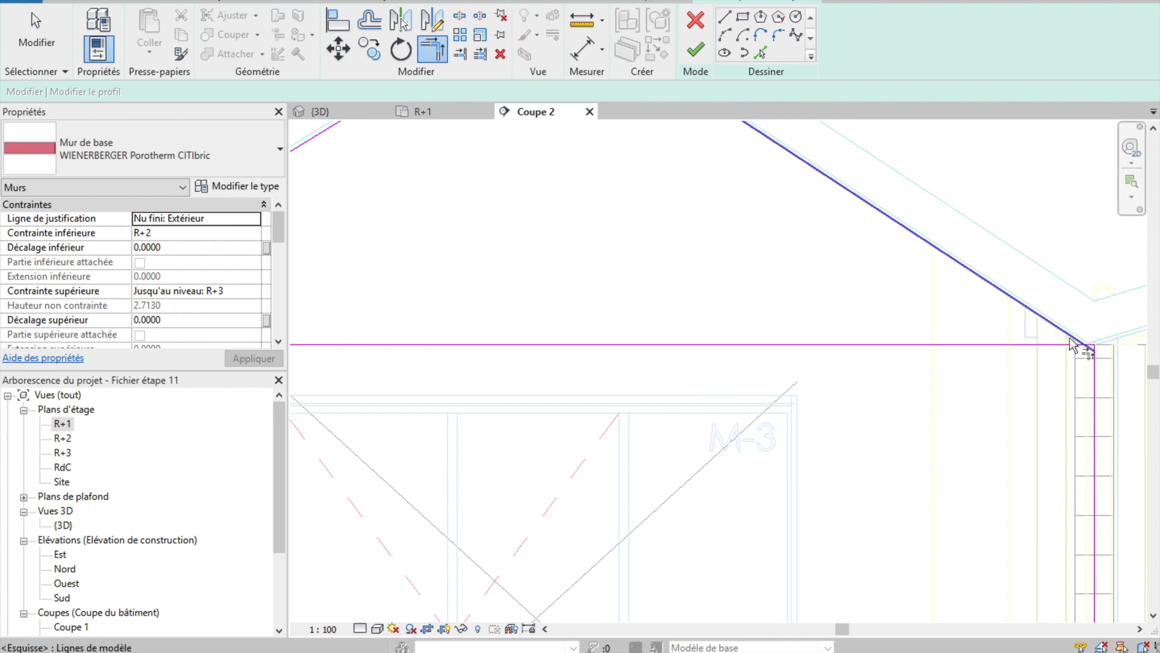
click(1068, 337)
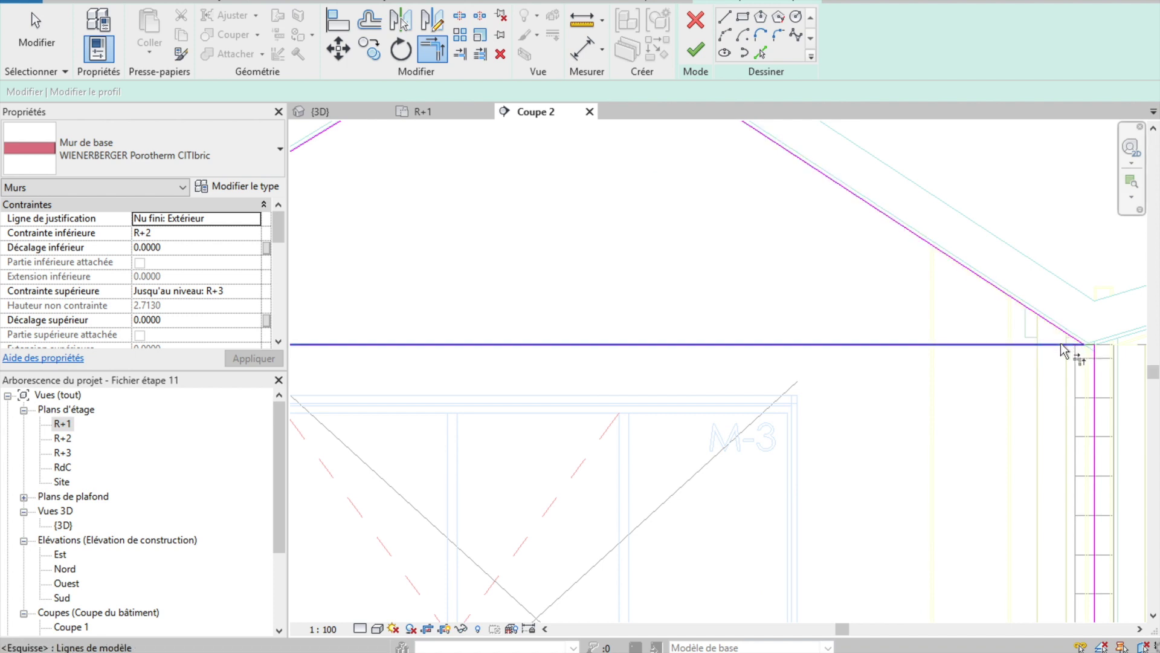
scroll(1065, 350, down, 5)
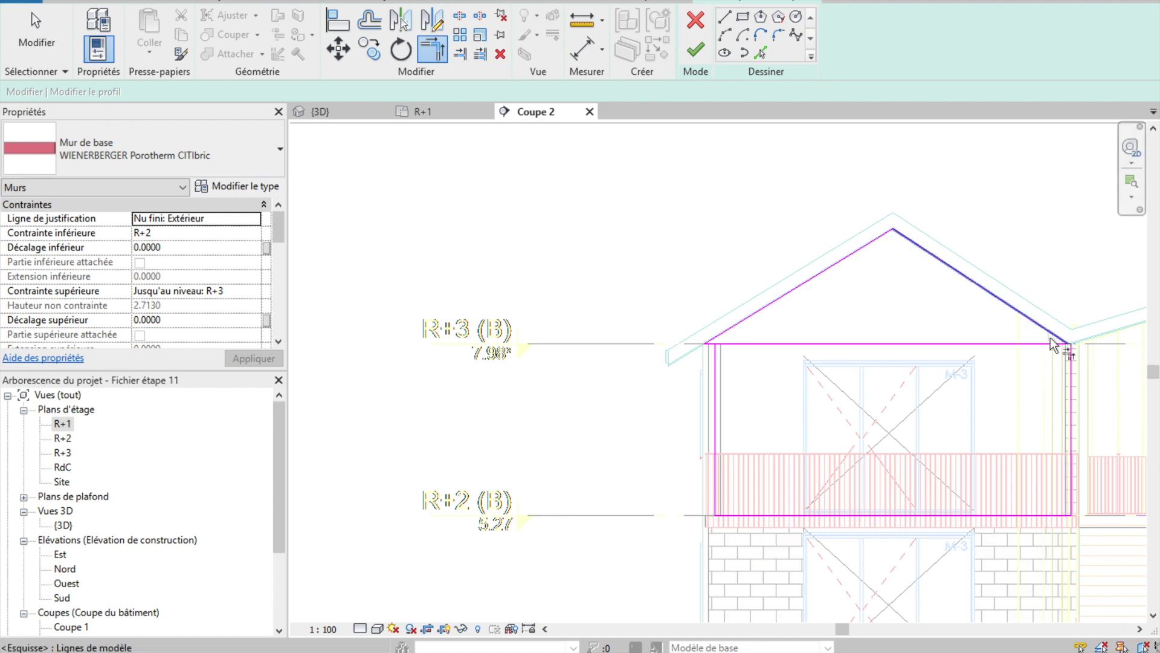
click(1054, 343)
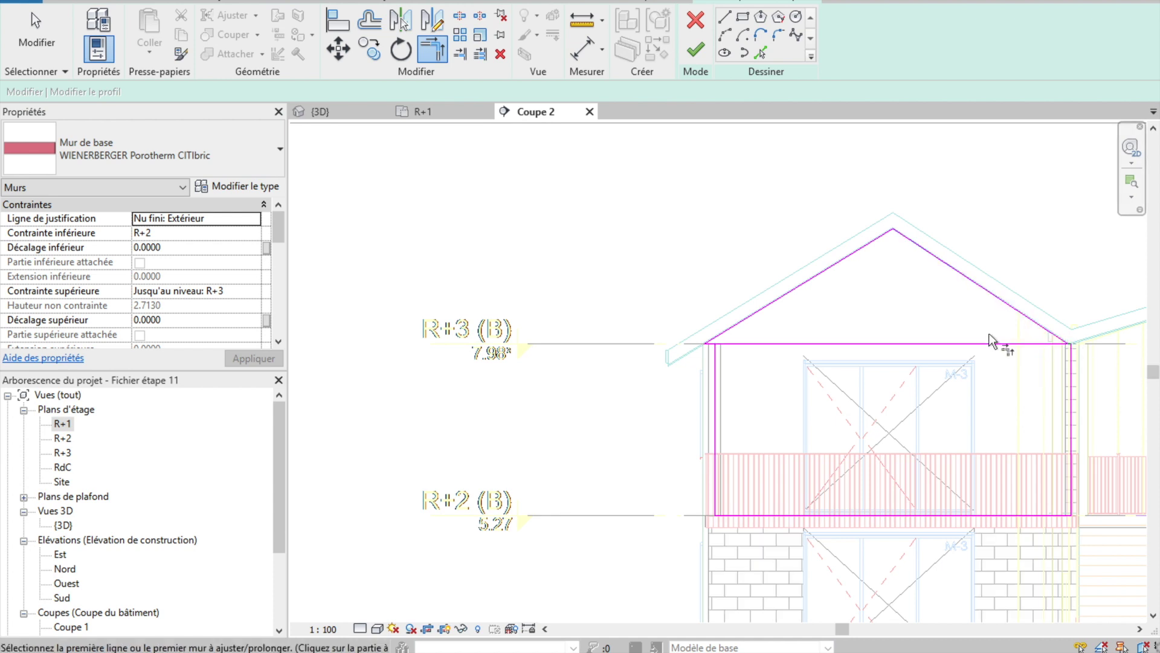
Step: Delete the horizontal top line of the wall profile that spans between the two gable roof slopes
key(Escape)
click(951, 346)
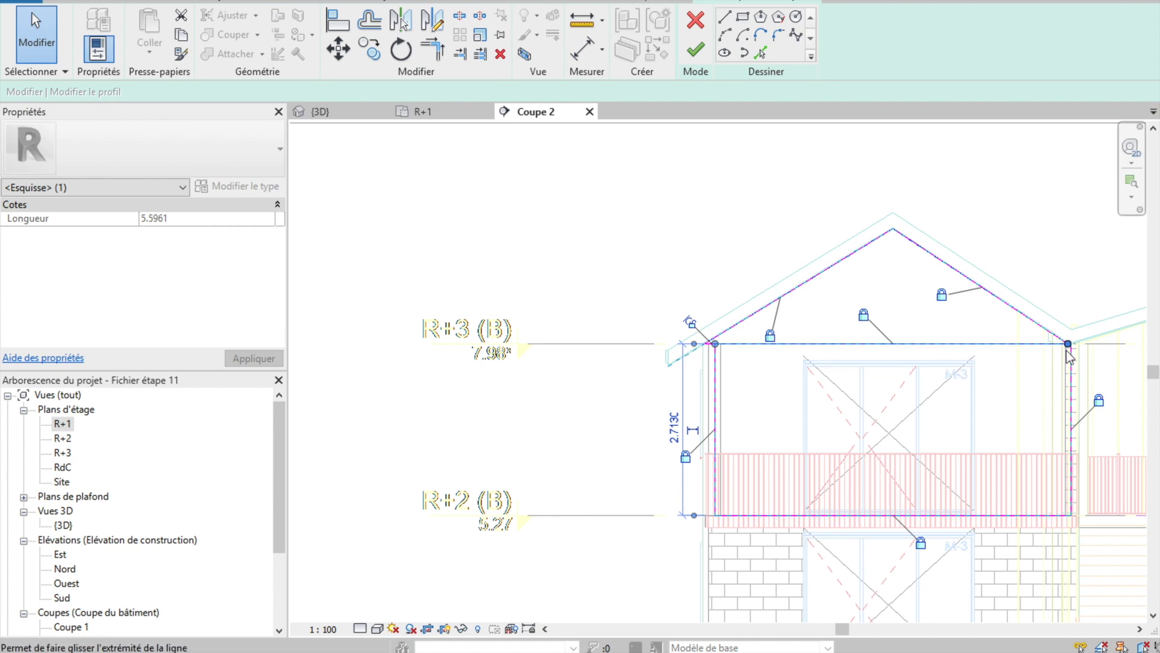
scroll(1071, 356, up, 4)
scroll(1073, 356, up, 2)
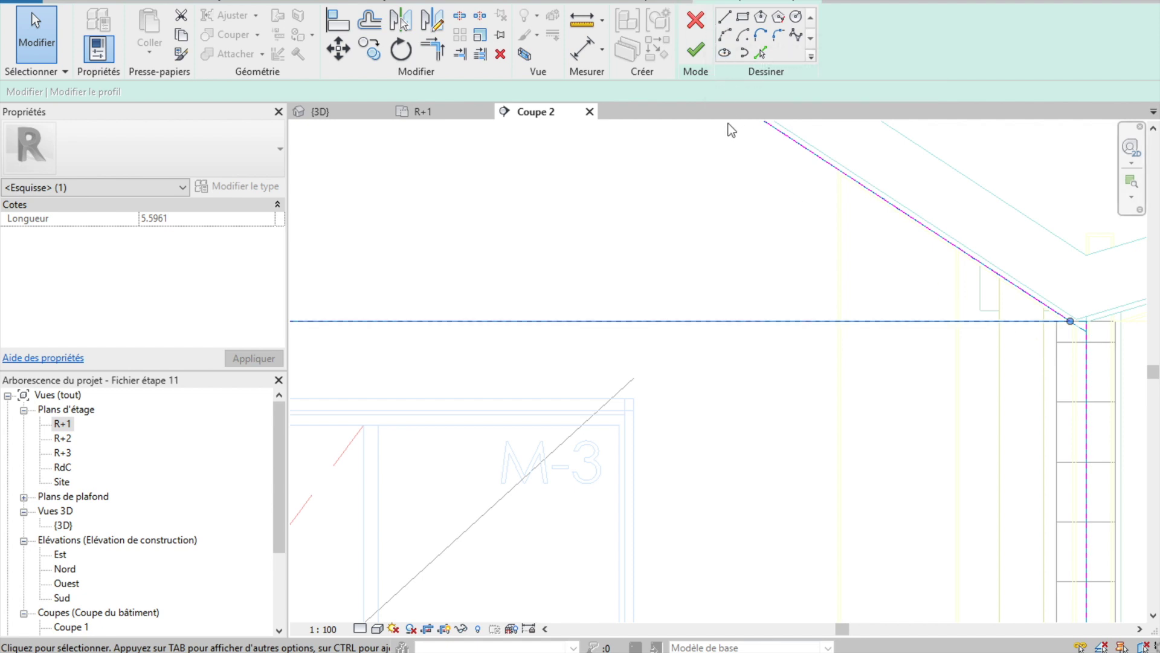
click(410, 130)
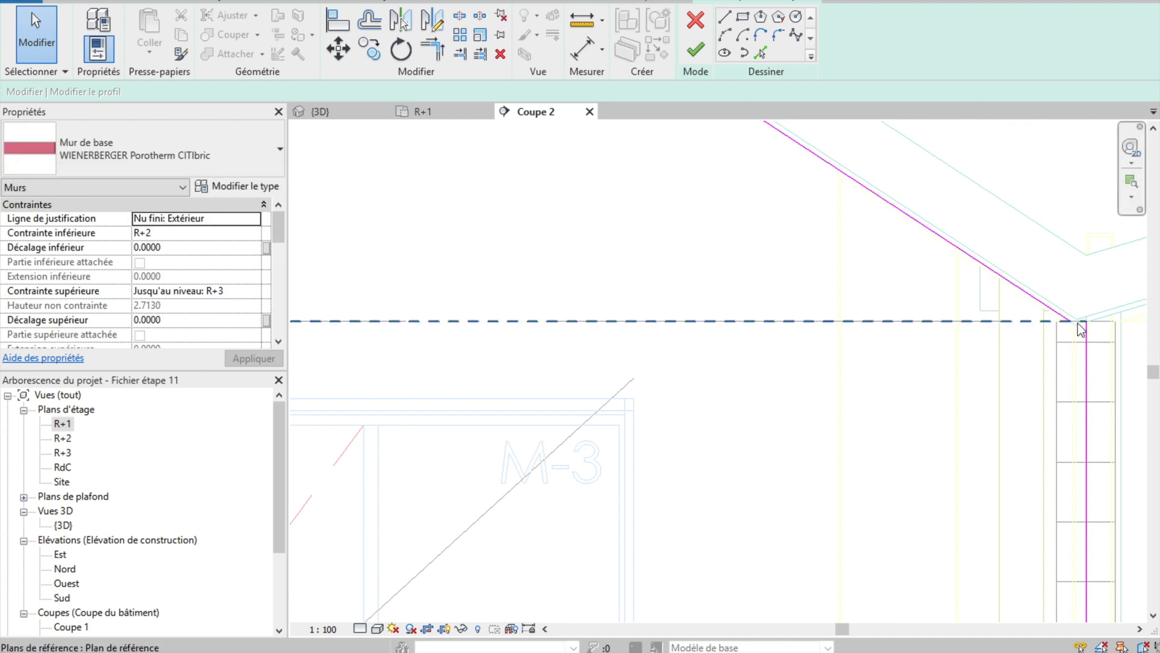
Step: Draw a short horizontal sketch line joining the lower end of the right roof slope to the top of the right vertical line
scroll(1081, 329, up, 2)
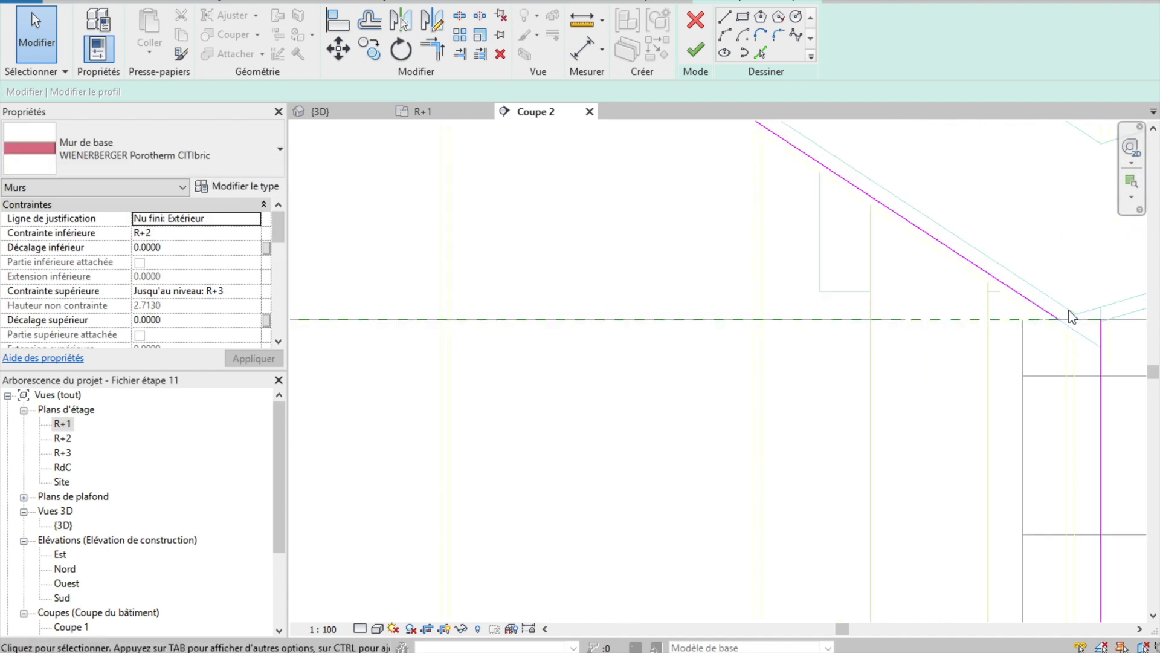
click(724, 16)
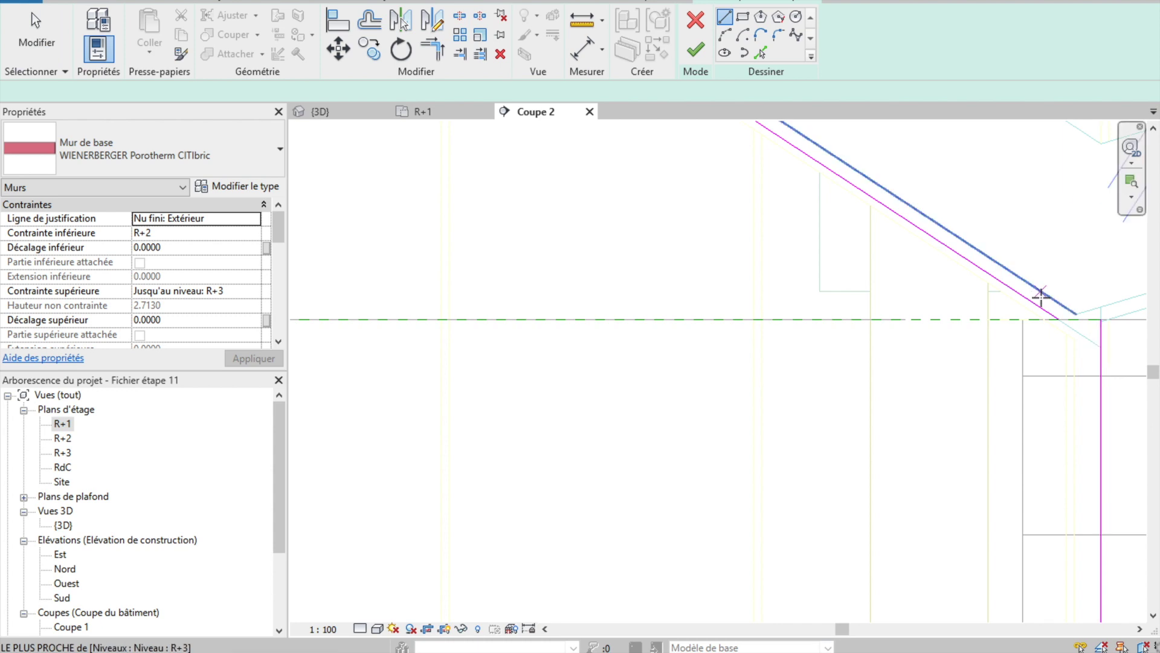
click(1059, 318)
click(1100, 318)
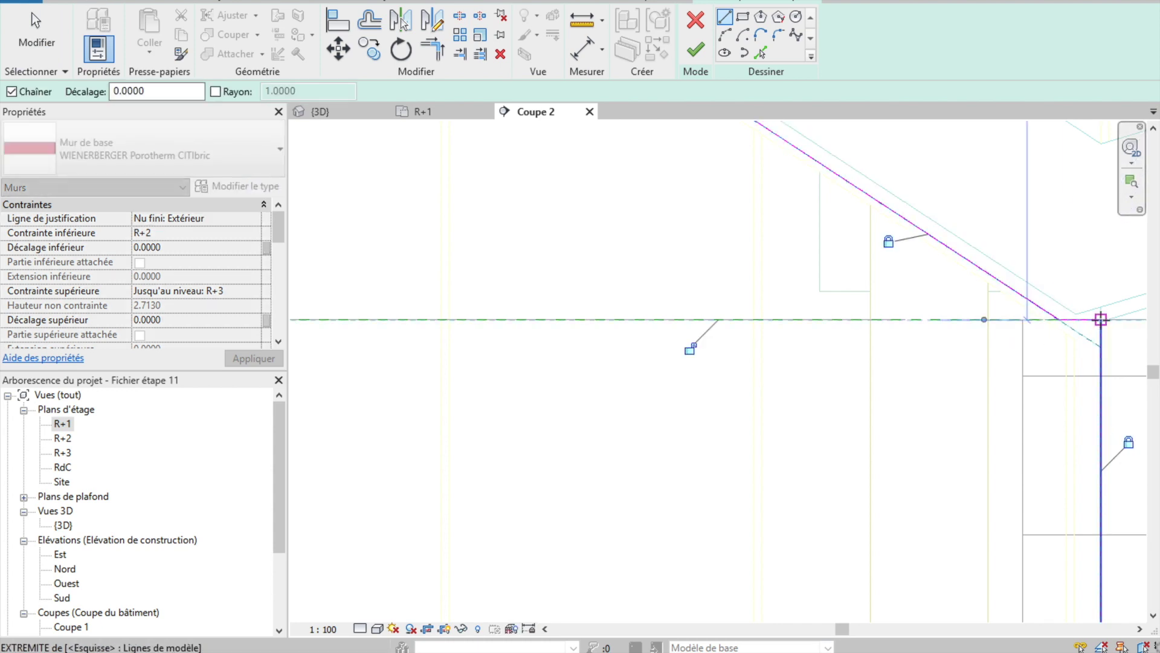
key(Escape)
key(Escape)
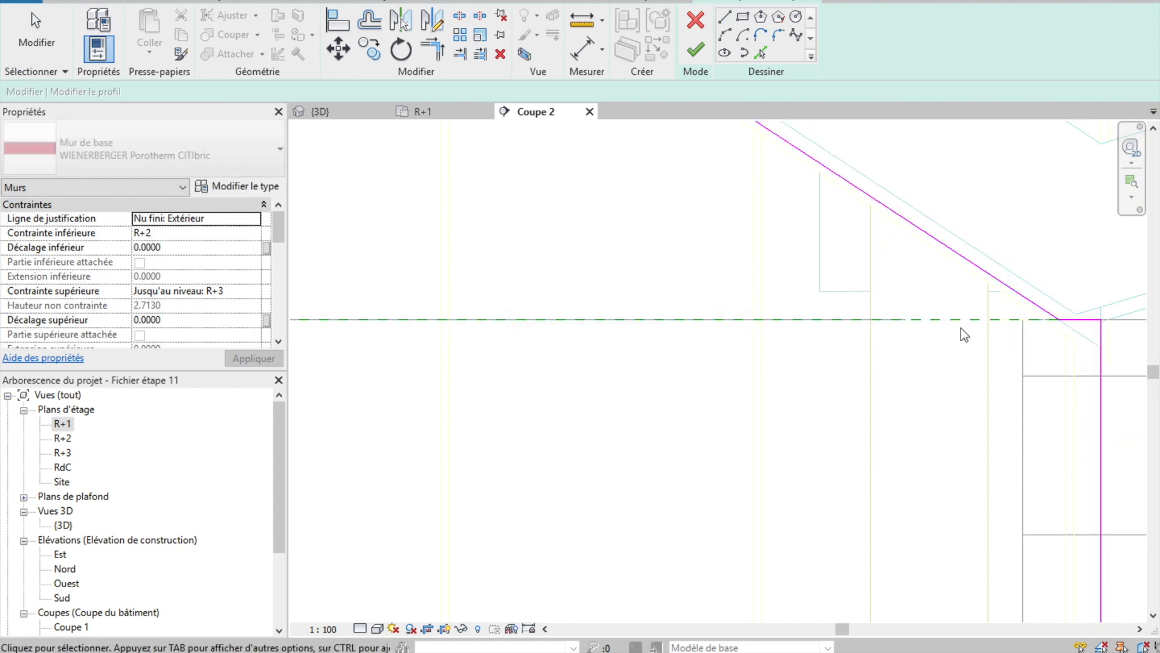
Step: Finish the profile sketch to apply the gable shape to the R+2 wall, and deselect the wall
scroll(960, 329, down, 4)
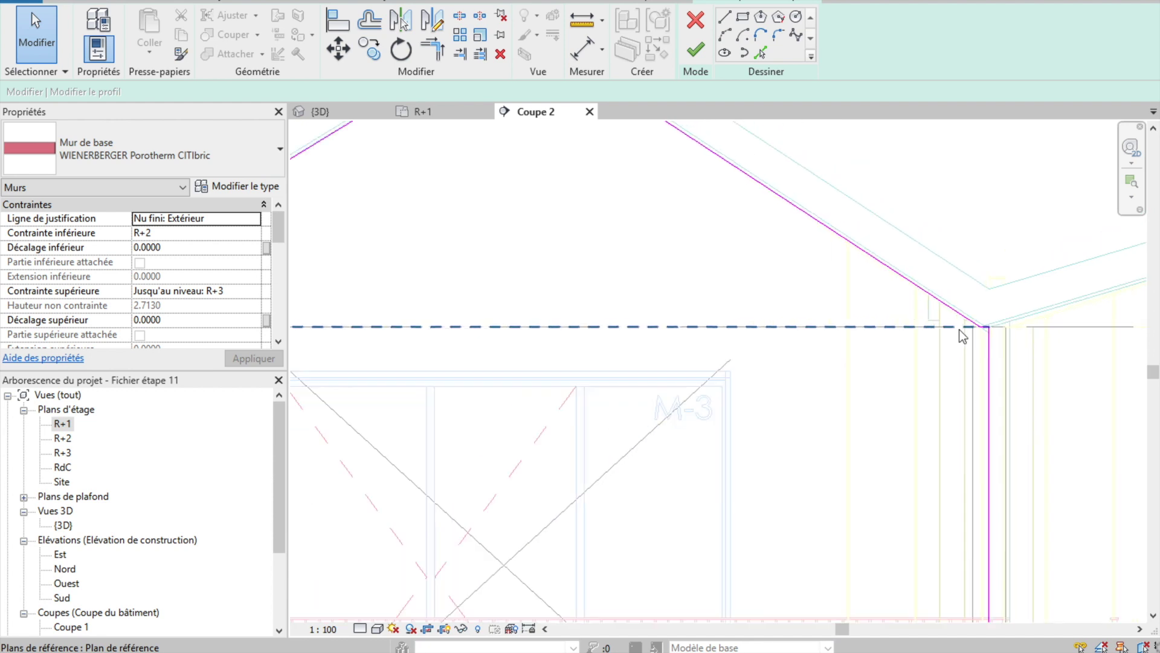
scroll(959, 329, down, 3)
scroll(959, 328, down, 3)
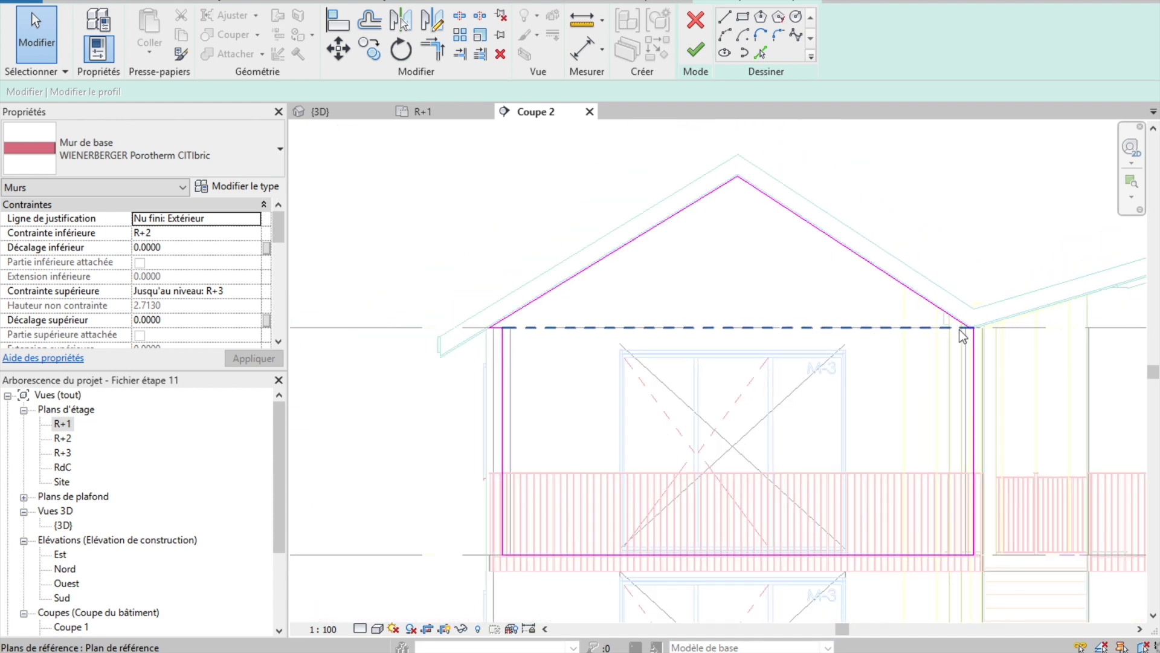
click(695, 49)
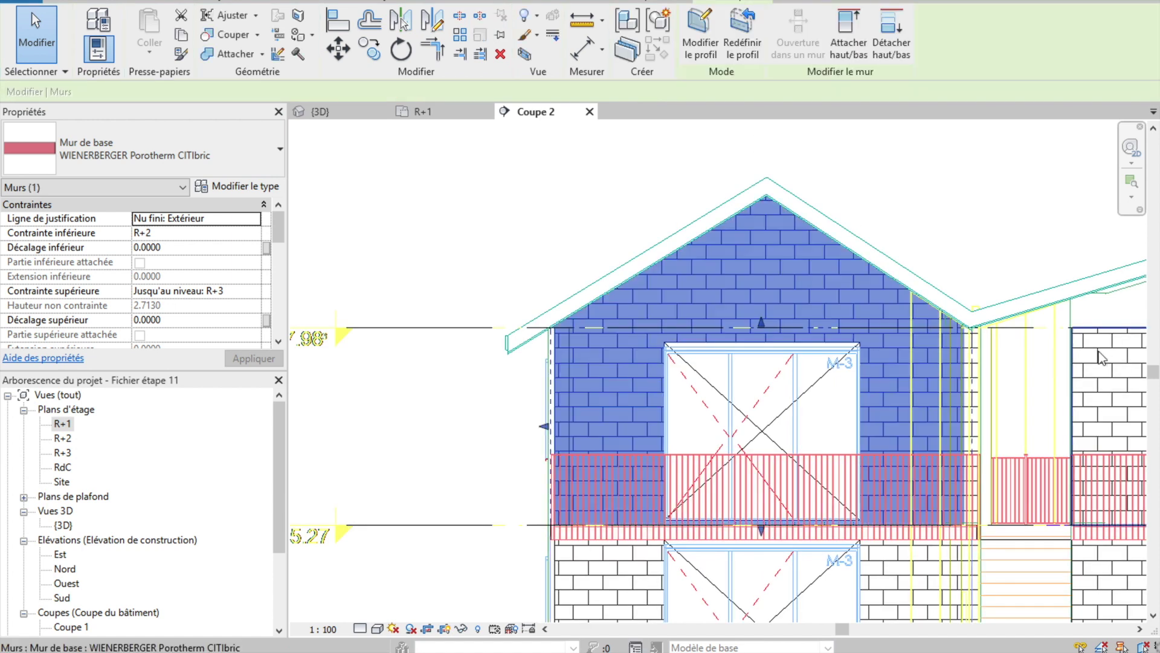
key(Escape)
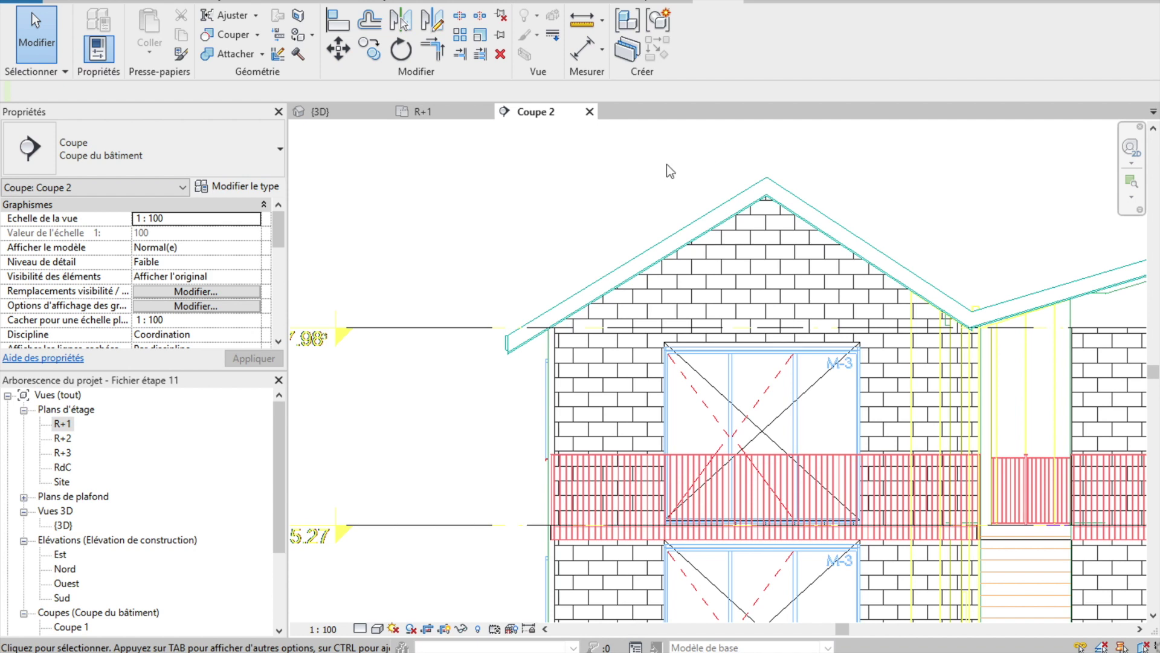
Step: Open the {3D} view in its home orientation and examine the reshaped gable wall up close
double_click(63, 525)
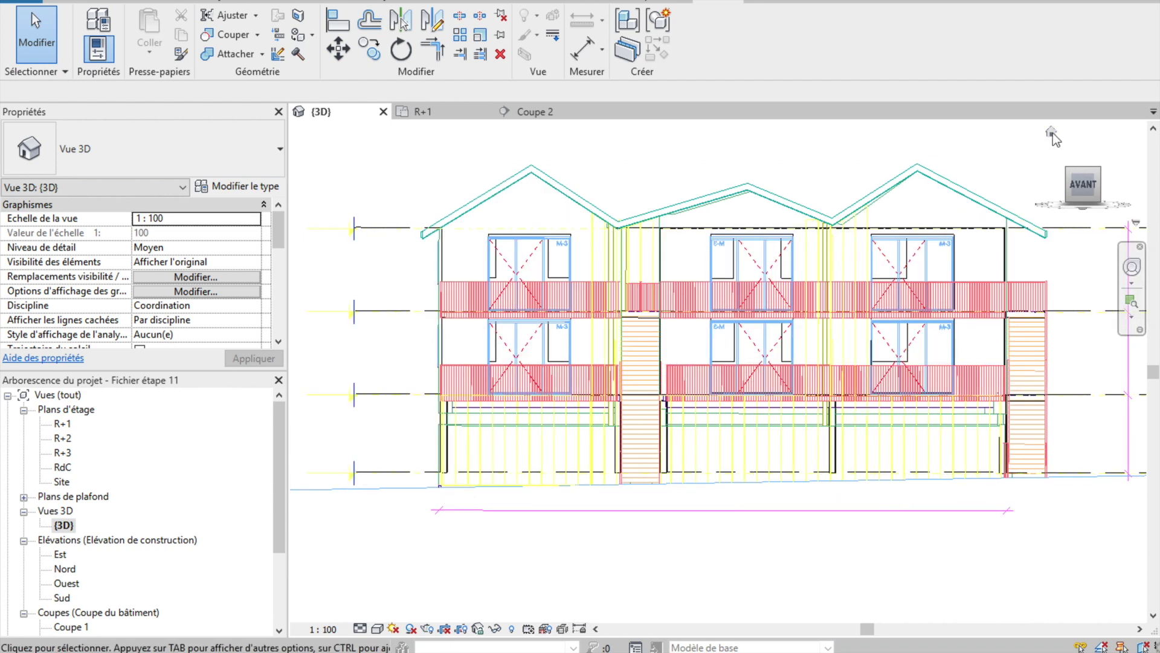
click(1051, 132)
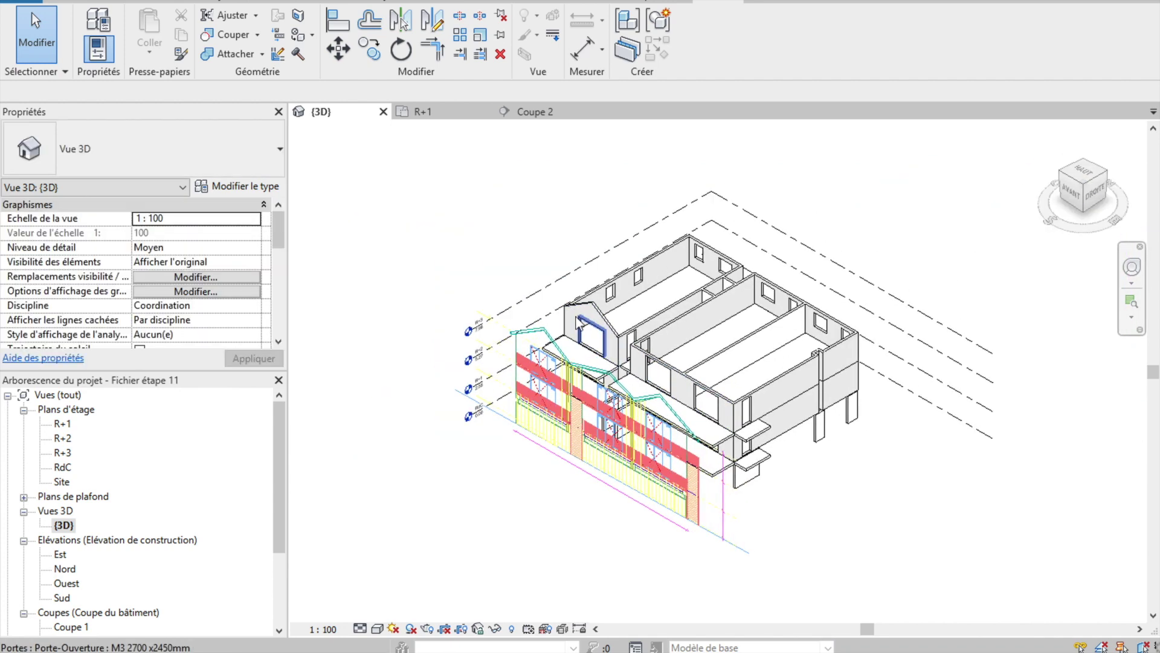
scroll(580, 327, up, 5)
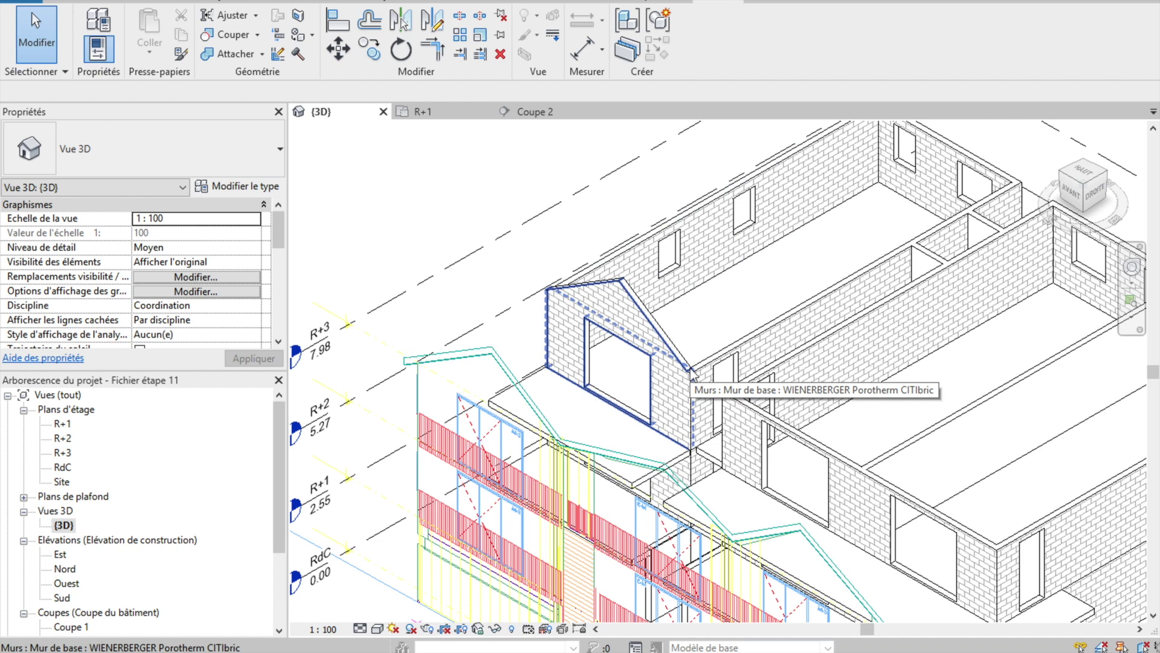